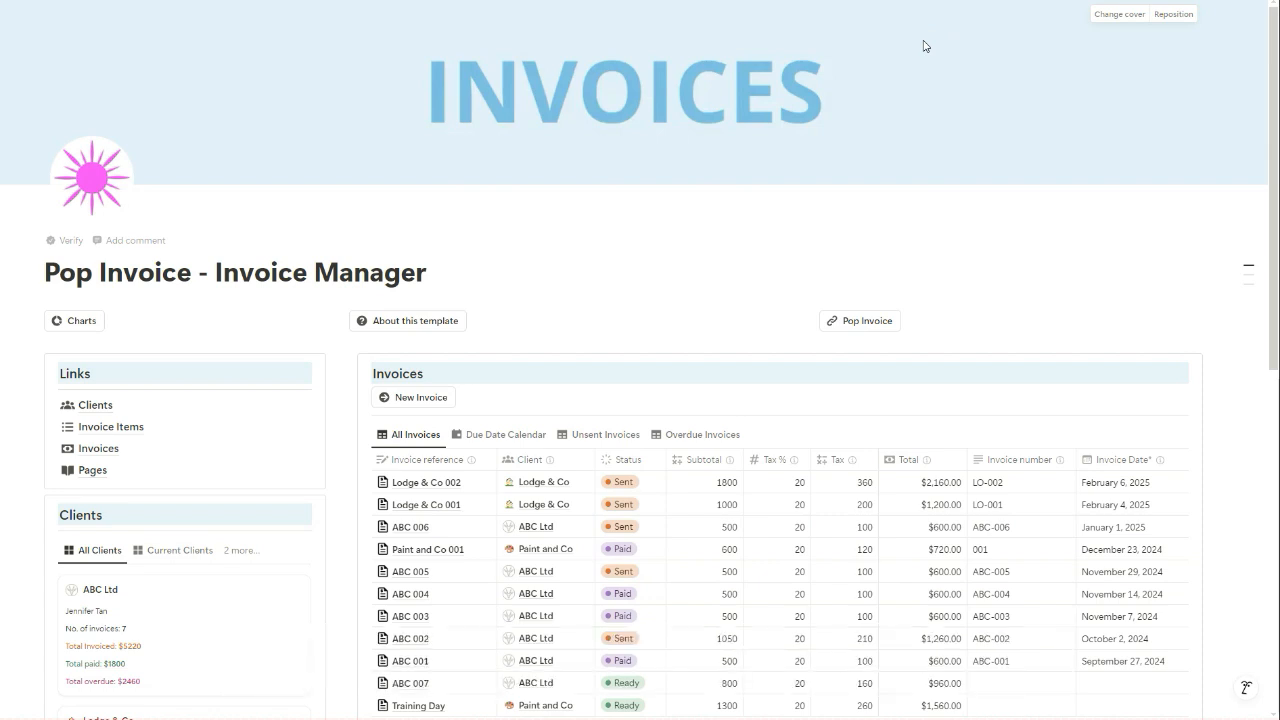
- Review the invoices table's columns and its Due Date Calendar, Unsent Invoices and Overdue Invoices views, ending back on All Invoices
{"action": "scroll", "coordinate": [922, 48], "scroll_direction": "down", "scroll_amount": 3}
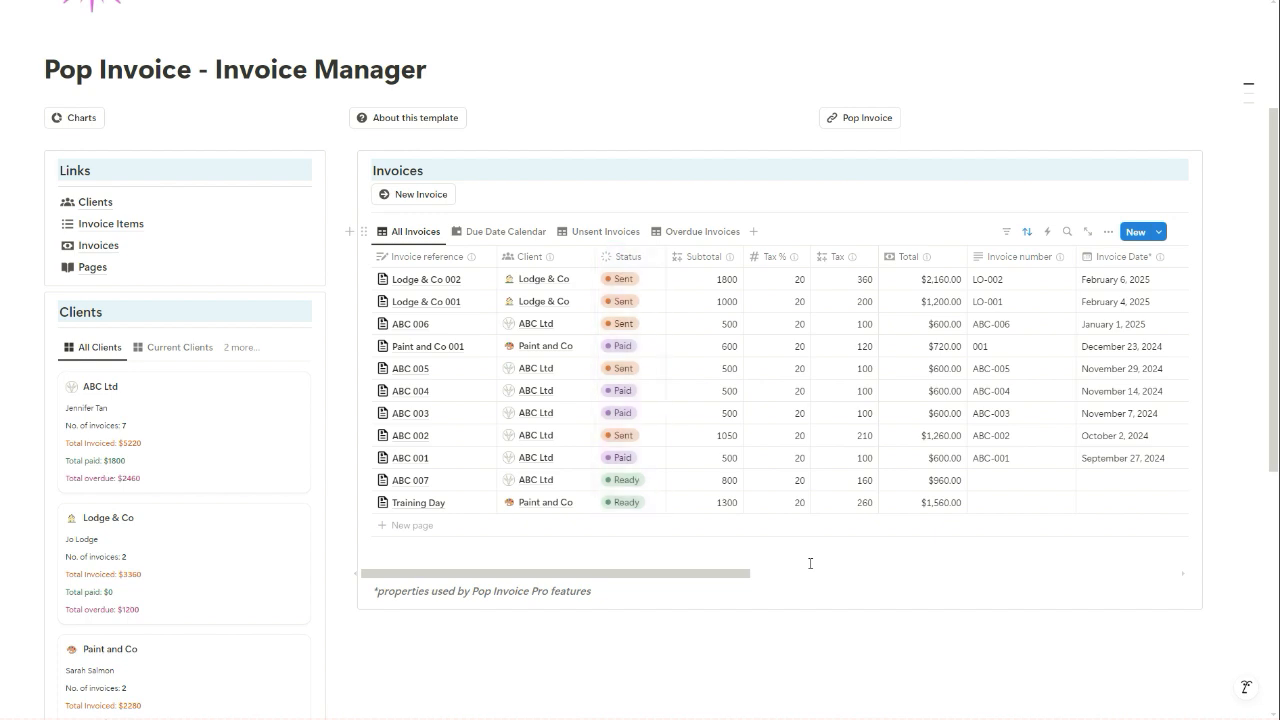
{"action": "scroll", "coordinate": [810, 563], "scroll_direction": "right", "scroll_amount": 10}
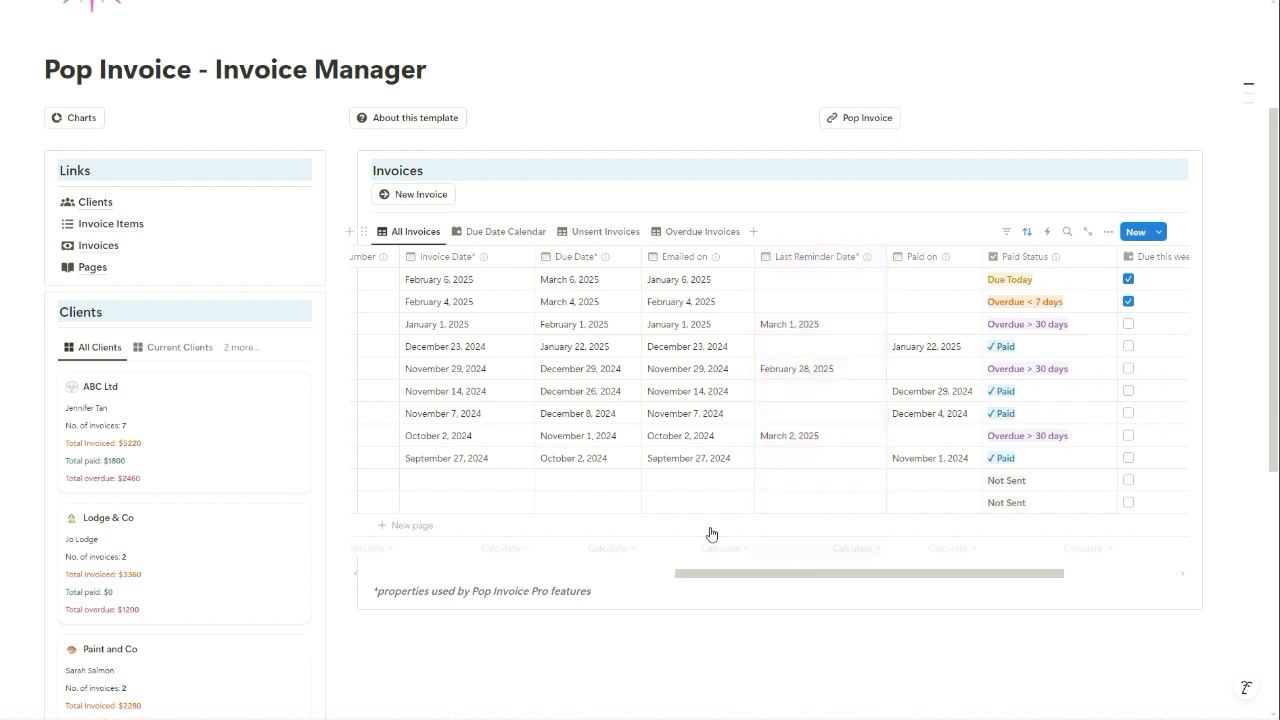
{"action": "left_click", "coordinate": [506, 234]}
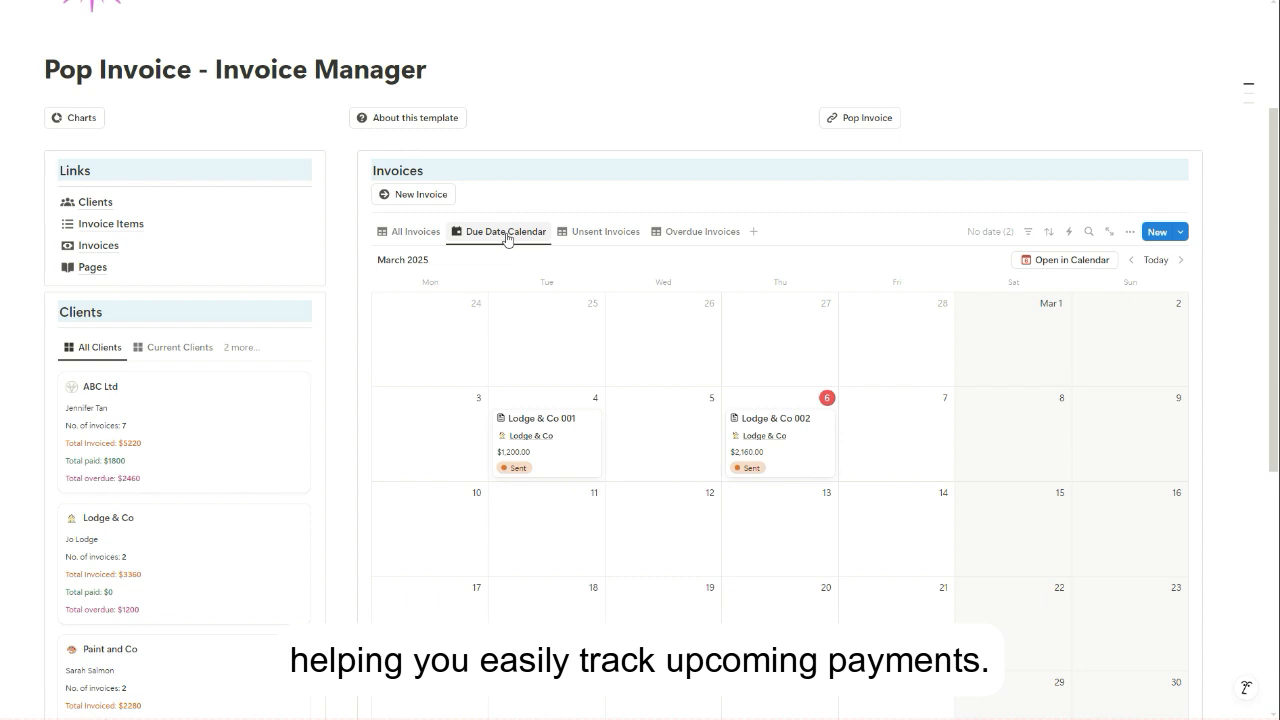
{"action": "left_click", "coordinate": [603, 232]}
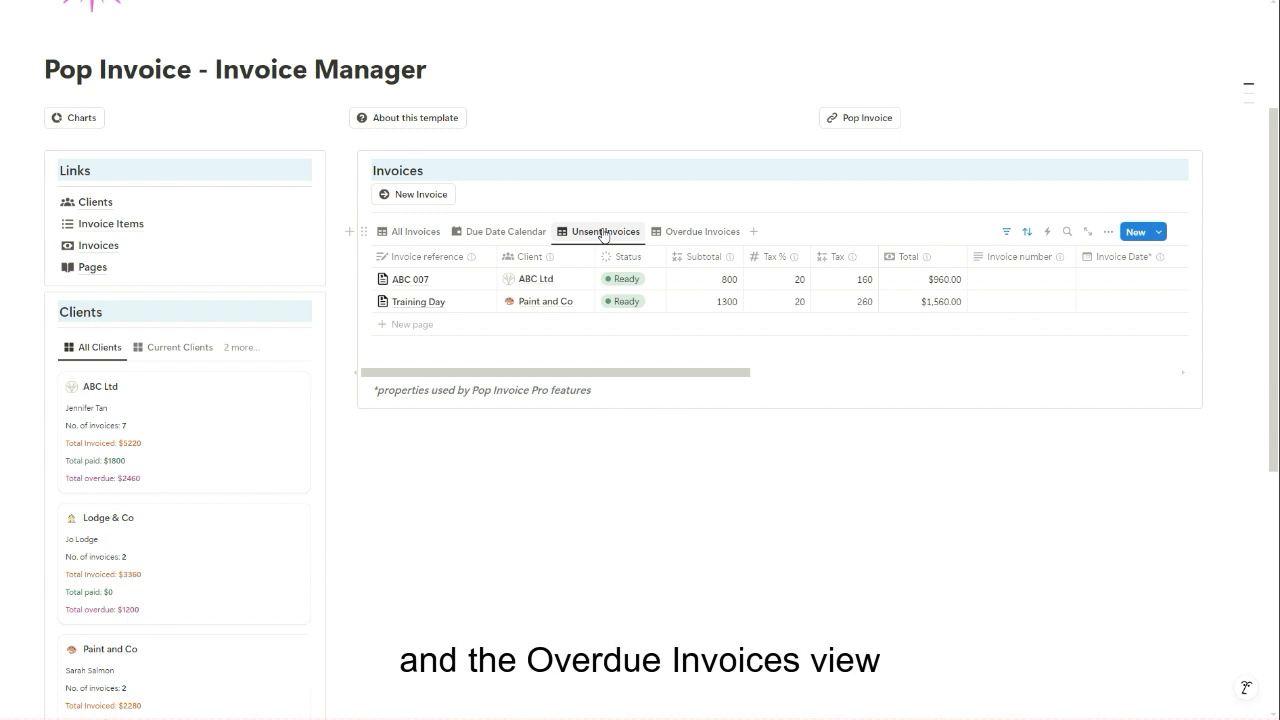
{"action": "left_click", "coordinate": [688, 233]}
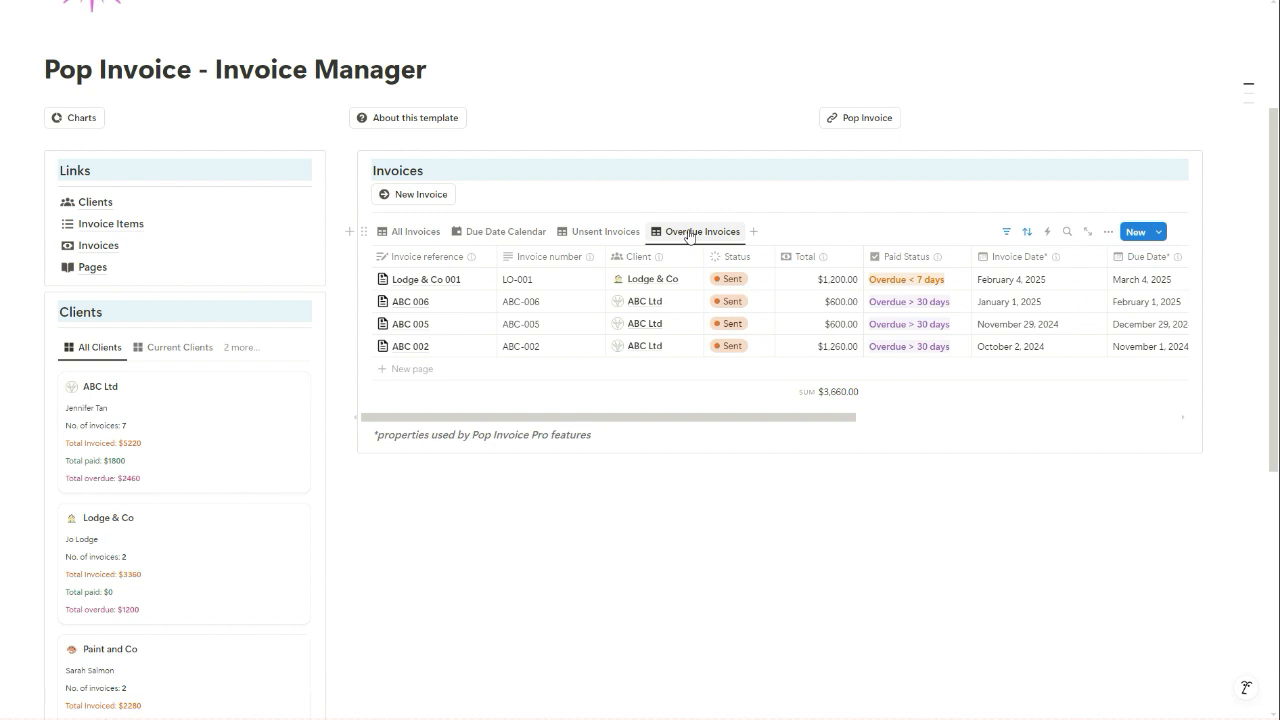
{"action": "left_click", "coordinate": [425, 233]}
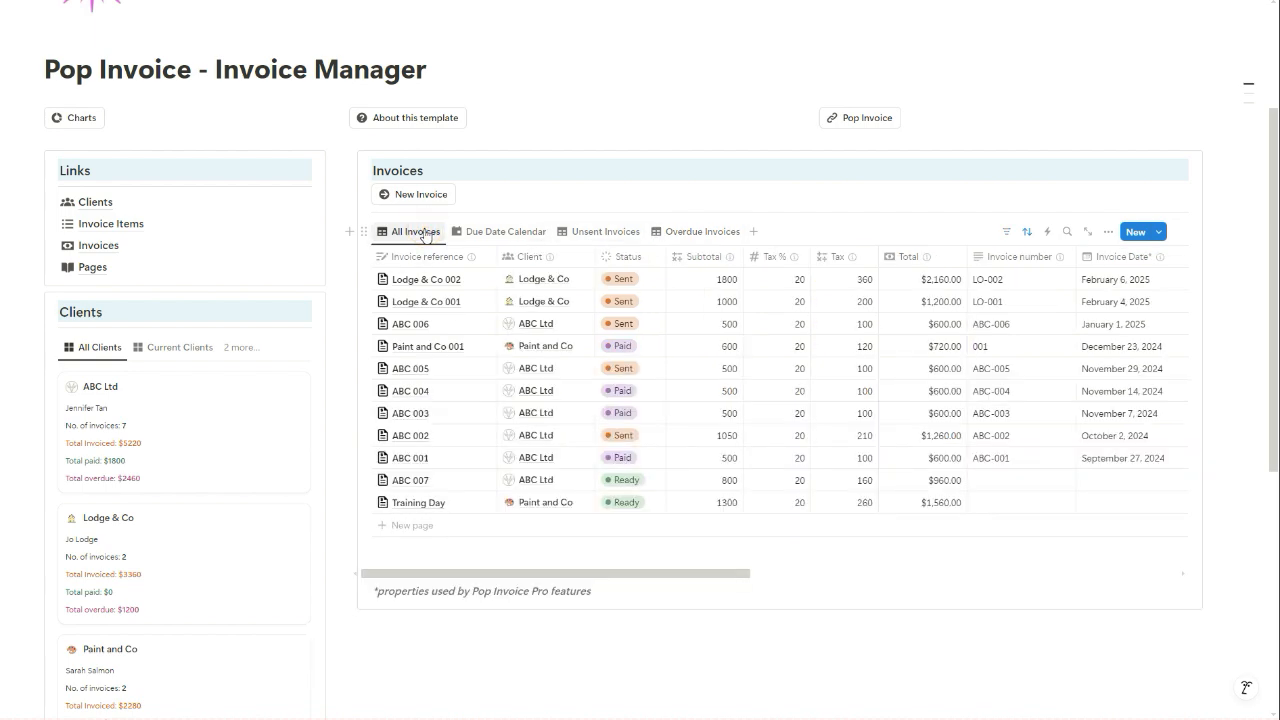
- Switch the Clients gallery to the Current Clients view
{"action": "scroll", "coordinate": [340, 380], "scroll_direction": "down", "scroll_amount": 5}
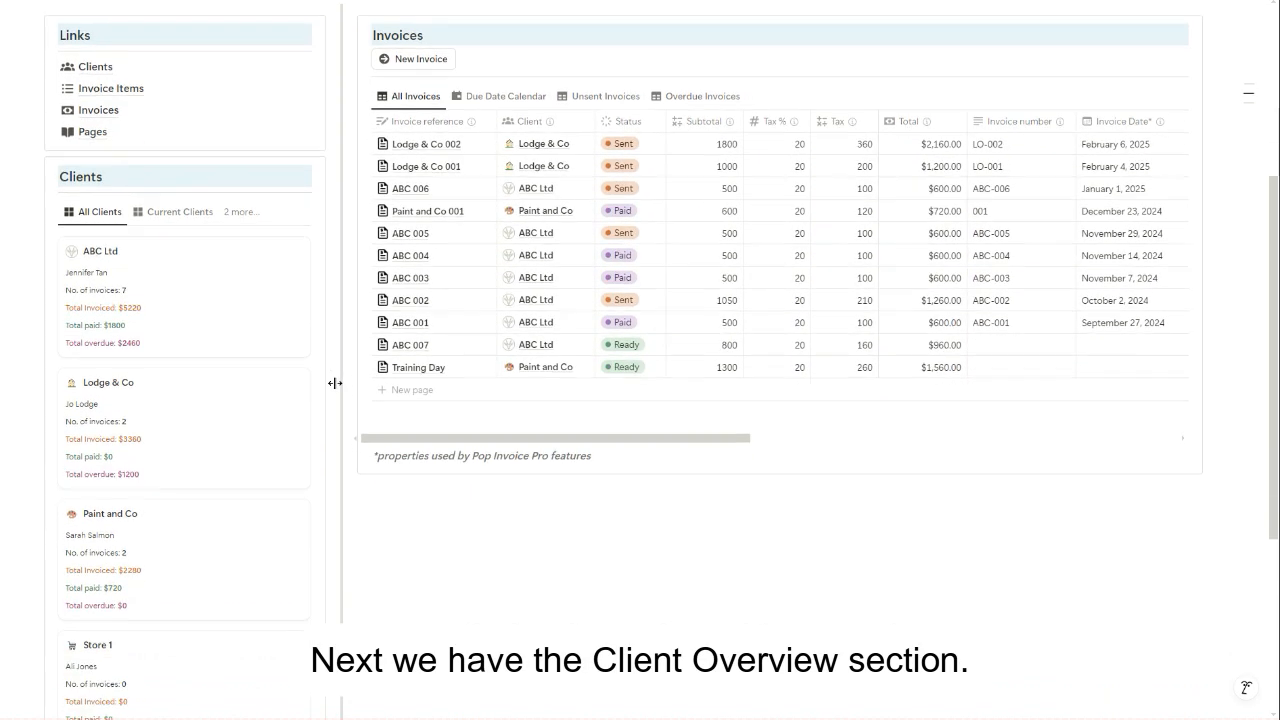
{"action": "scroll", "coordinate": [335, 383], "scroll_direction": "down", "scroll_amount": 1}
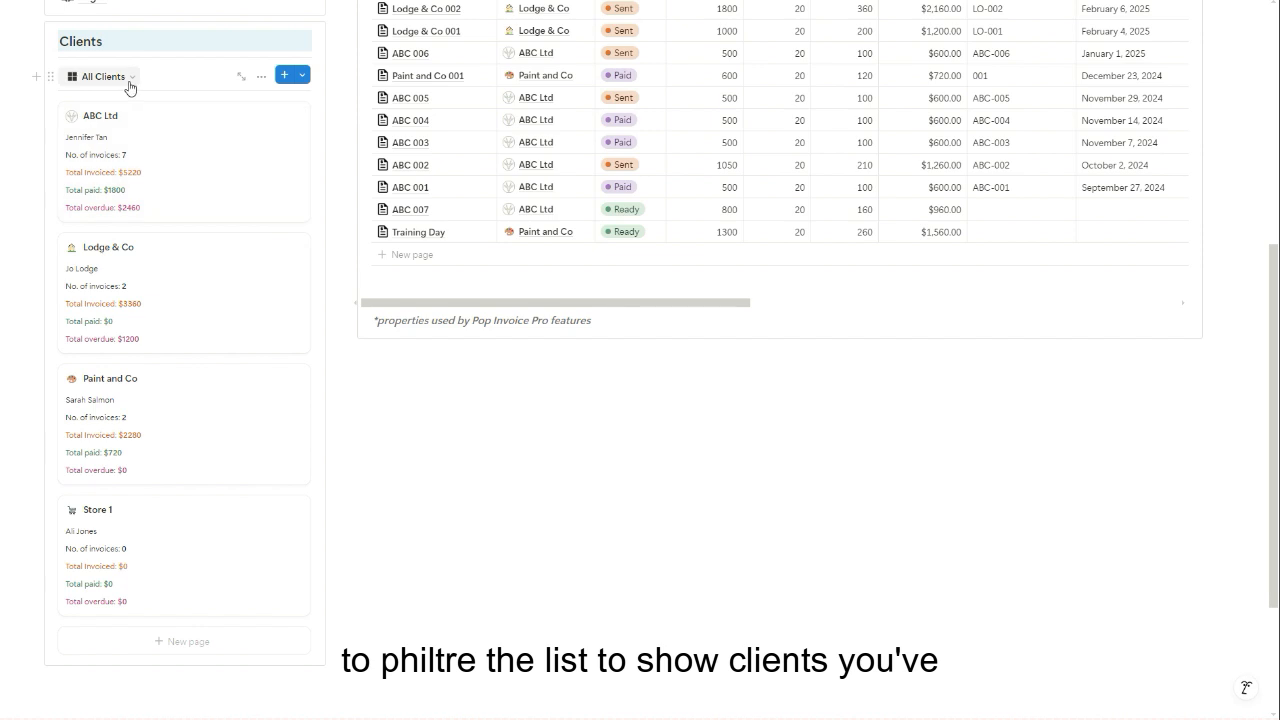
{"action": "left_click", "coordinate": [127, 80]}
{"action": "left_click", "coordinate": [135, 160]}
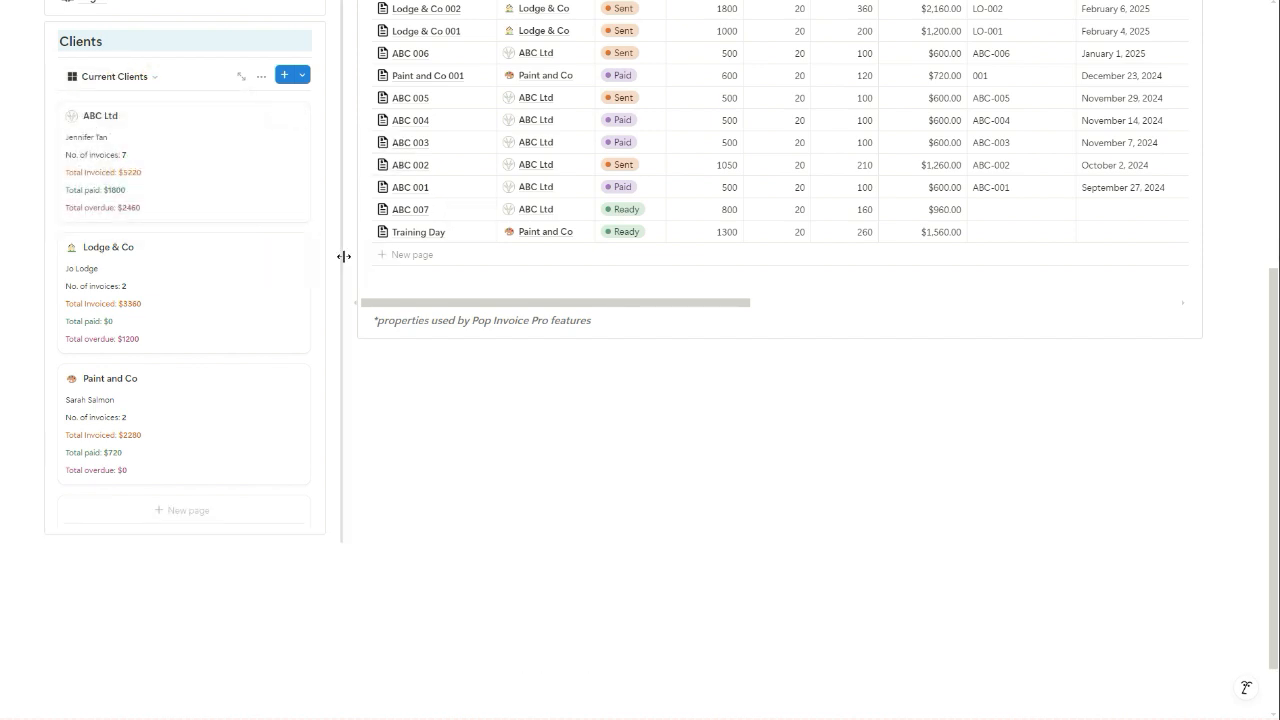
- Open the Charts page and switch the Total overdue chart to its Details view
{"action": "scroll", "coordinate": [343, 254], "scroll_direction": "up", "scroll_amount": 3}
{"action": "scroll", "coordinate": [343, 254], "scroll_direction": "up", "scroll_amount": 2}
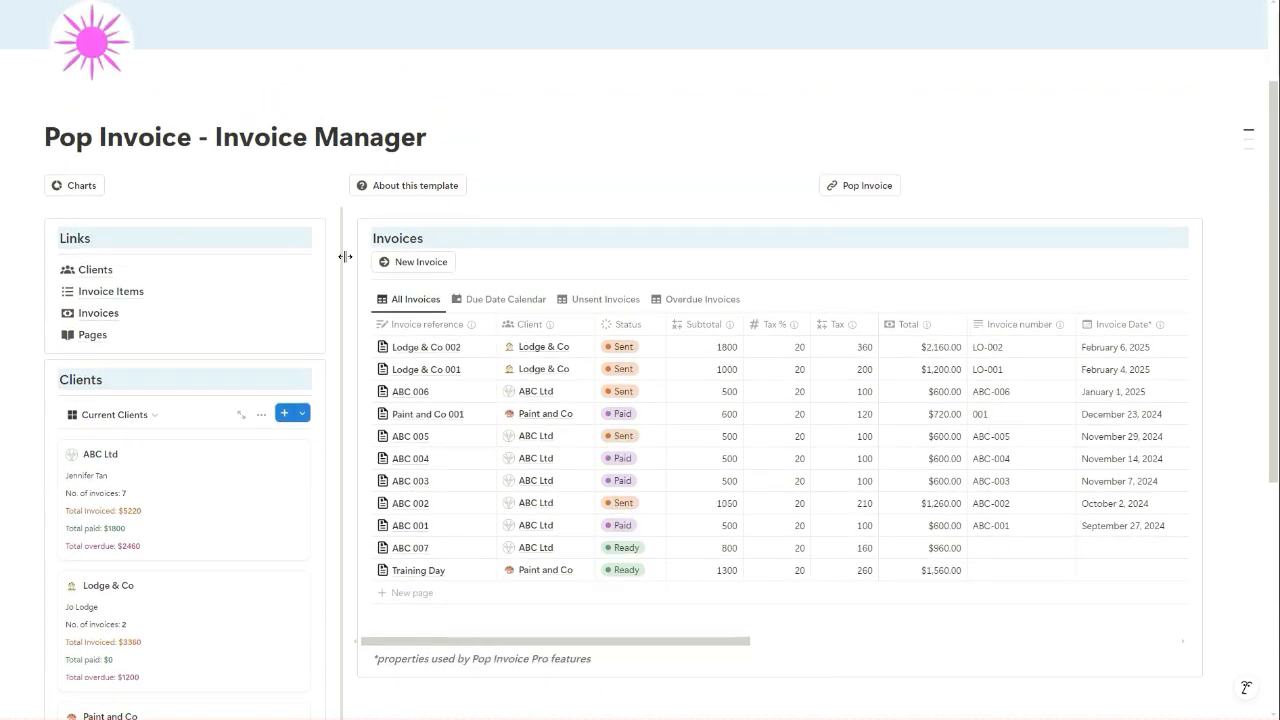
{"action": "left_click", "coordinate": [80, 256]}
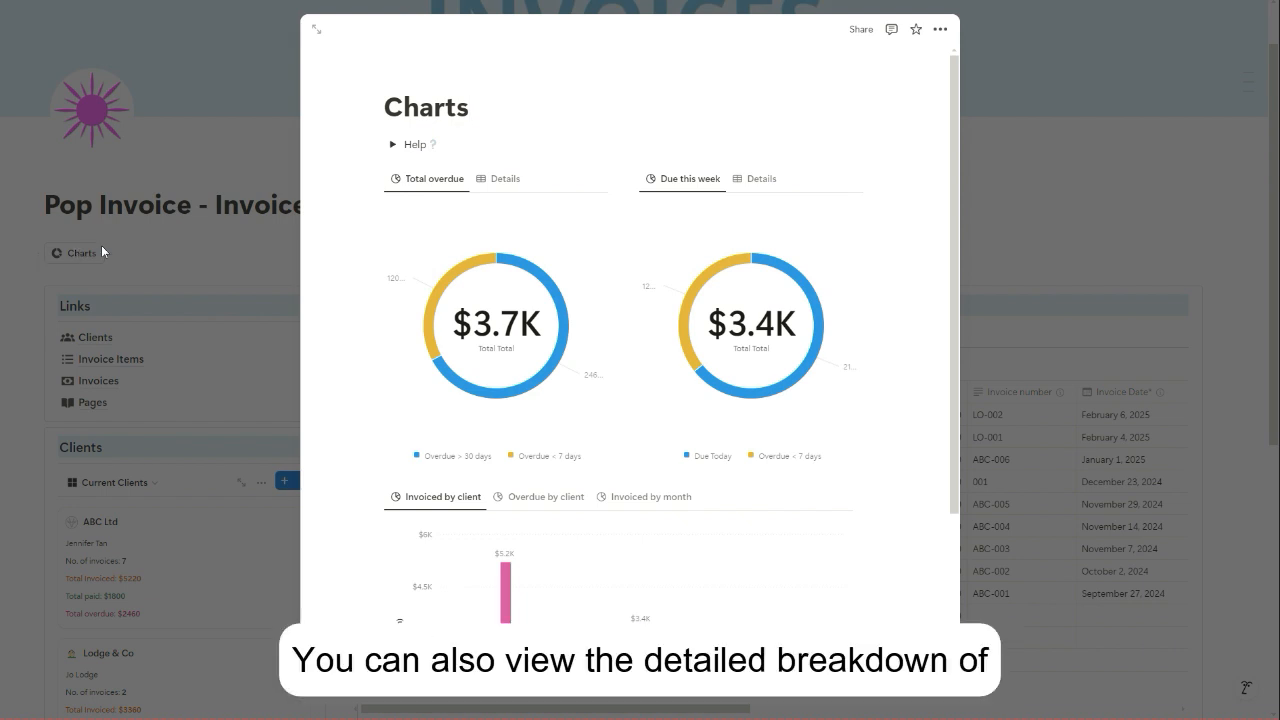
{"action": "left_click", "coordinate": [470, 178]}
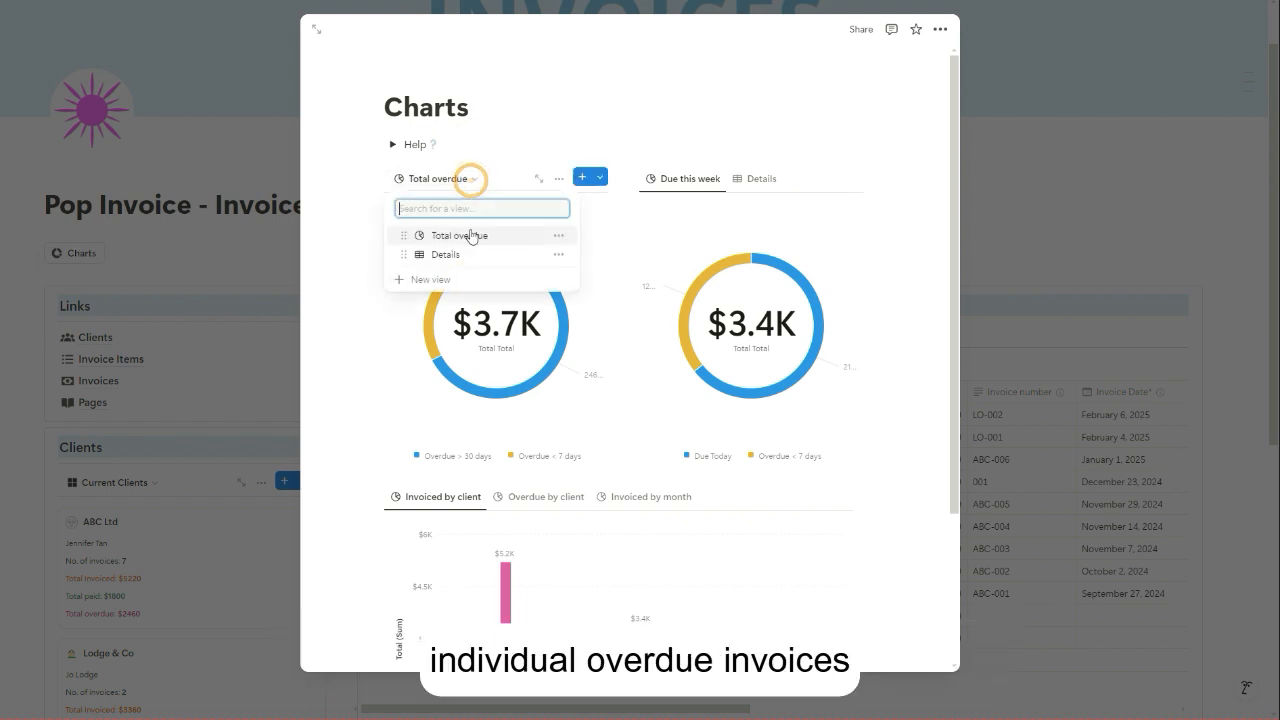
{"action": "left_click", "coordinate": [465, 253]}
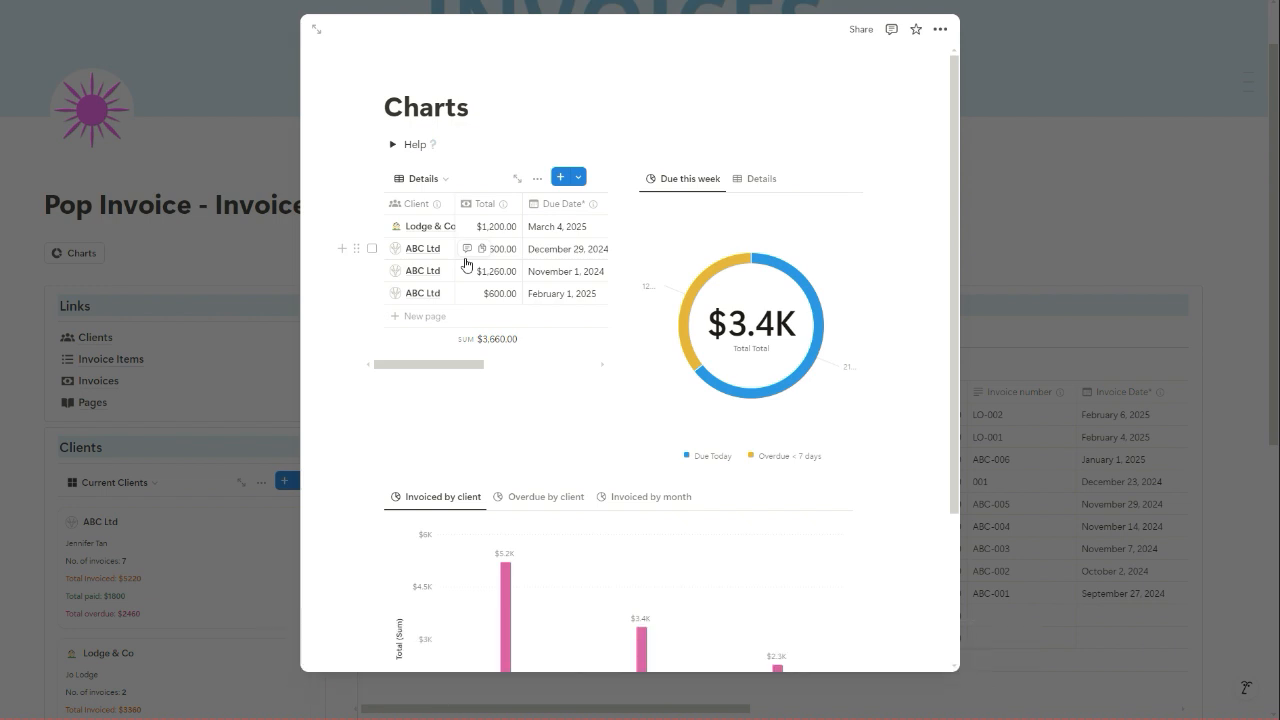
- View the Overdue by client chart and the Invoiced by month chart on the Charts page
{"action": "scroll", "coordinate": [469, 405], "scroll_direction": "down", "scroll_amount": 3}
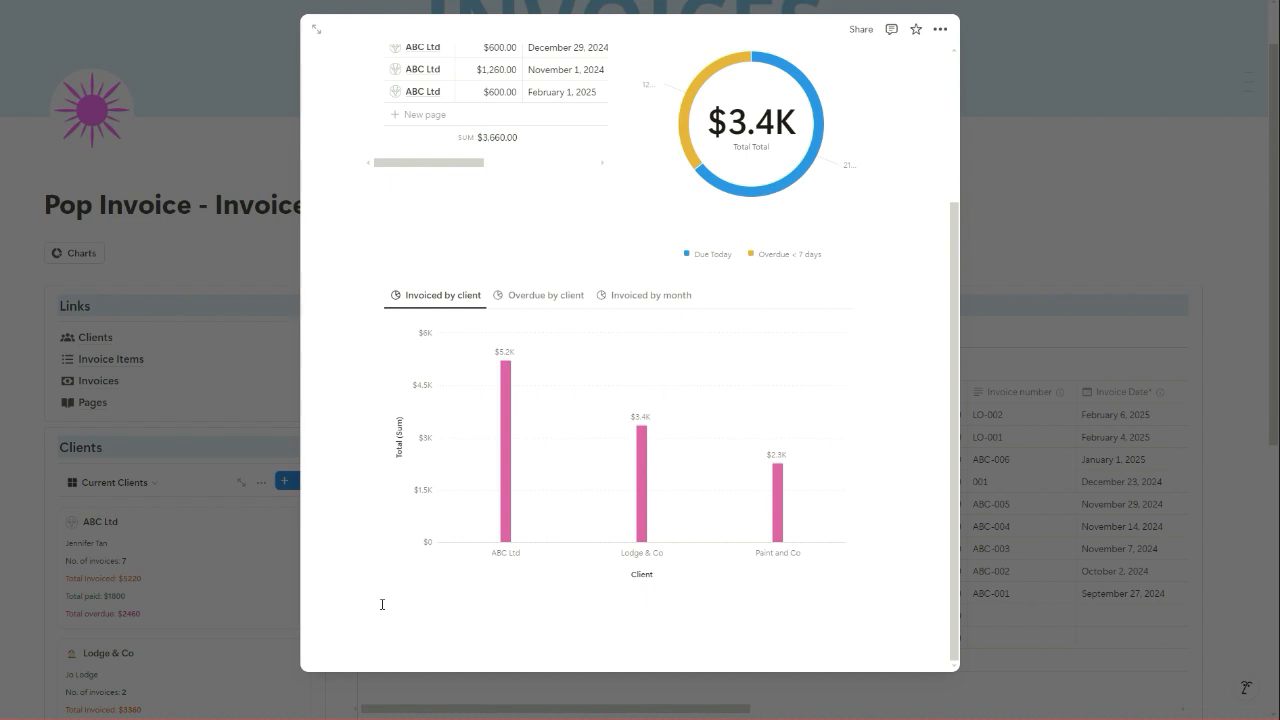
{"action": "left_click", "coordinate": [538, 295]}
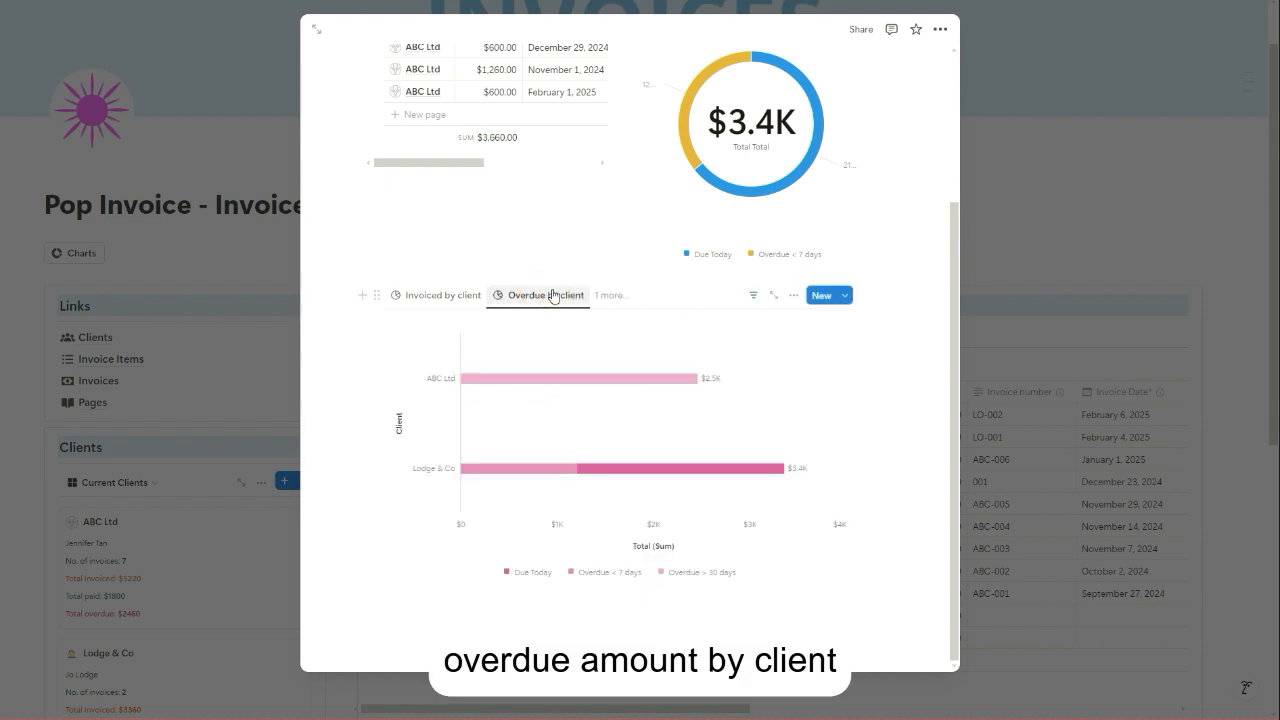
{"action": "left_click", "coordinate": [613, 294]}
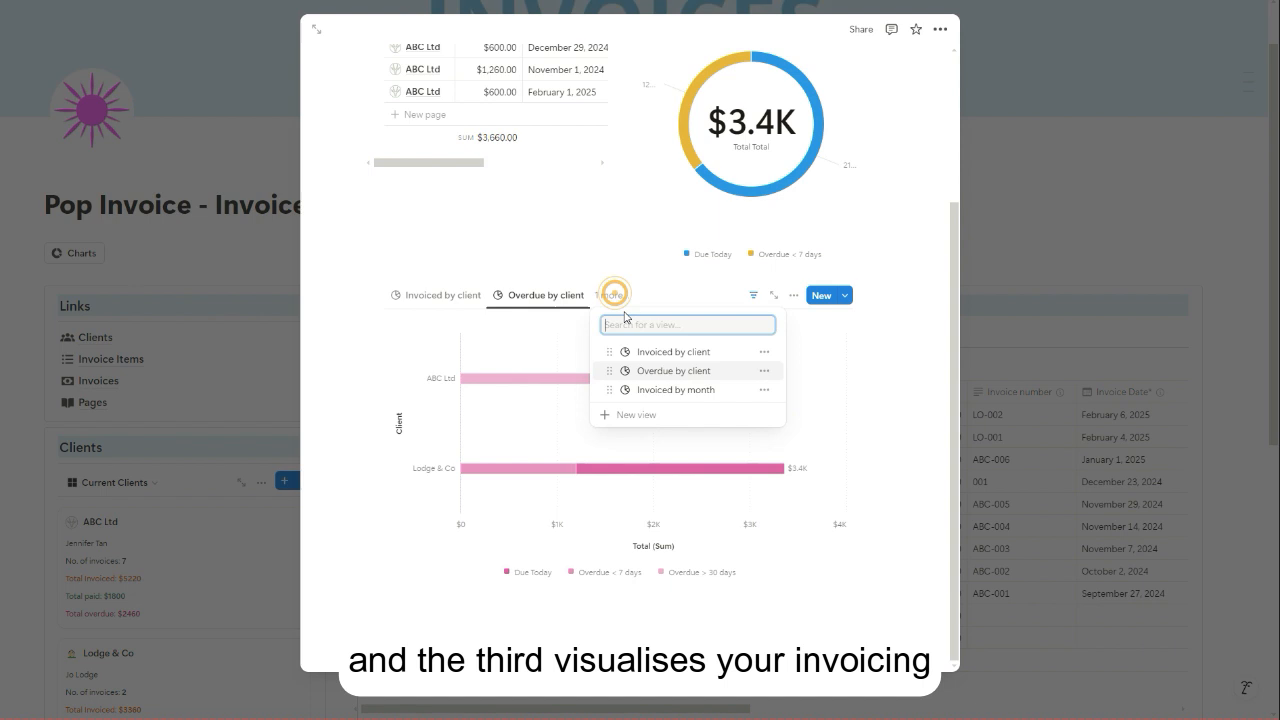
{"action": "left_click", "coordinate": [676, 391]}
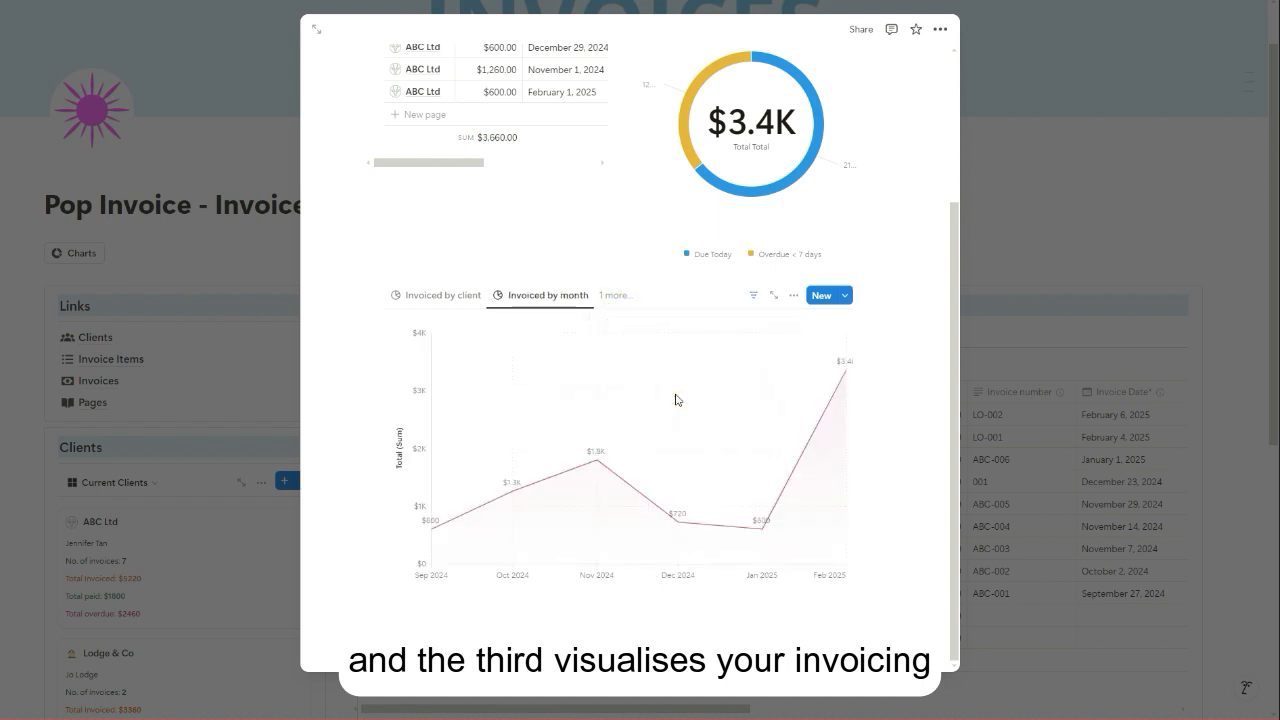
- Leave the Charts page, create a new invoice and assign it to the client Paint and Co
{"action": "left_click", "coordinate": [1059, 261]}
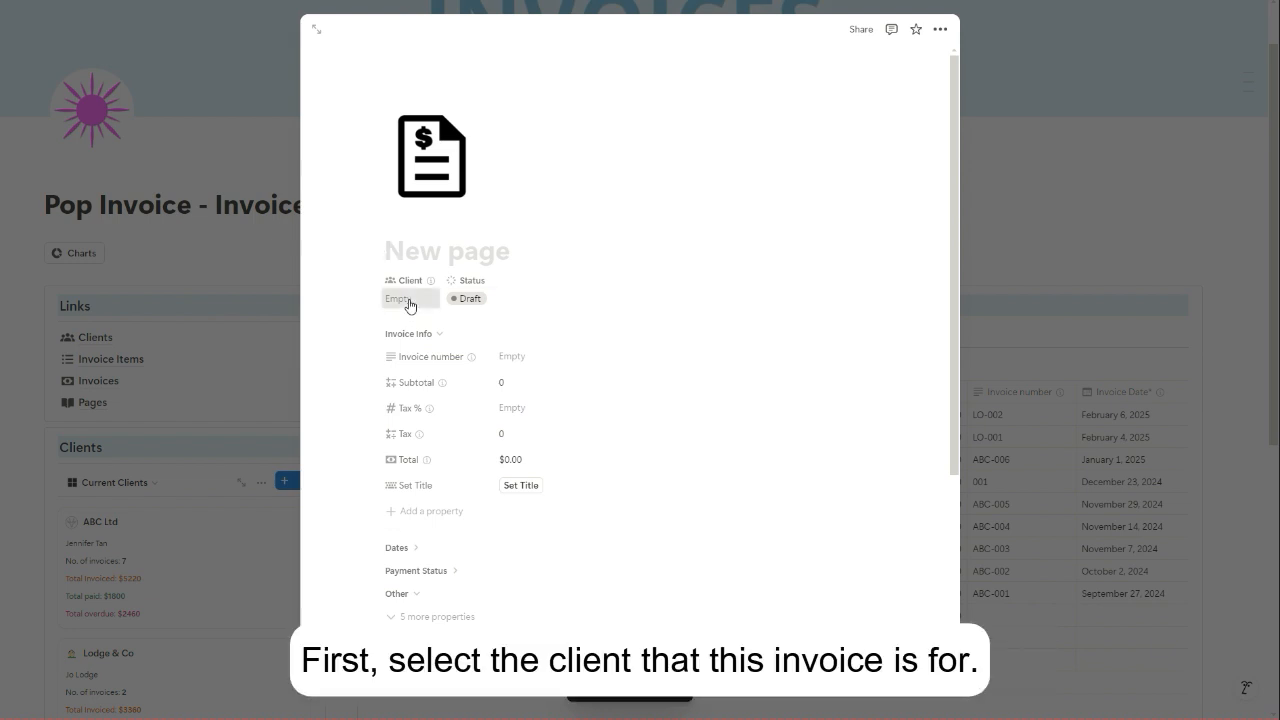
{"action": "left_click", "coordinate": [409, 299]}
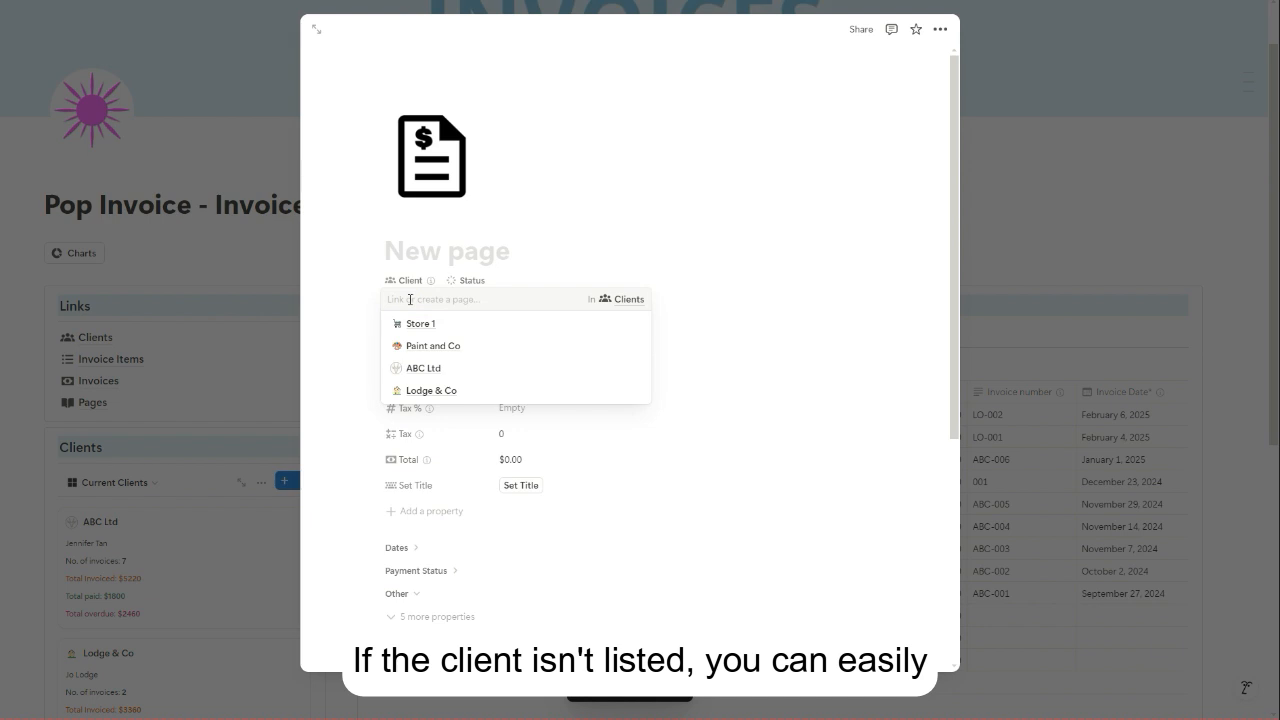
{"action": "left_click", "coordinate": [423, 346]}
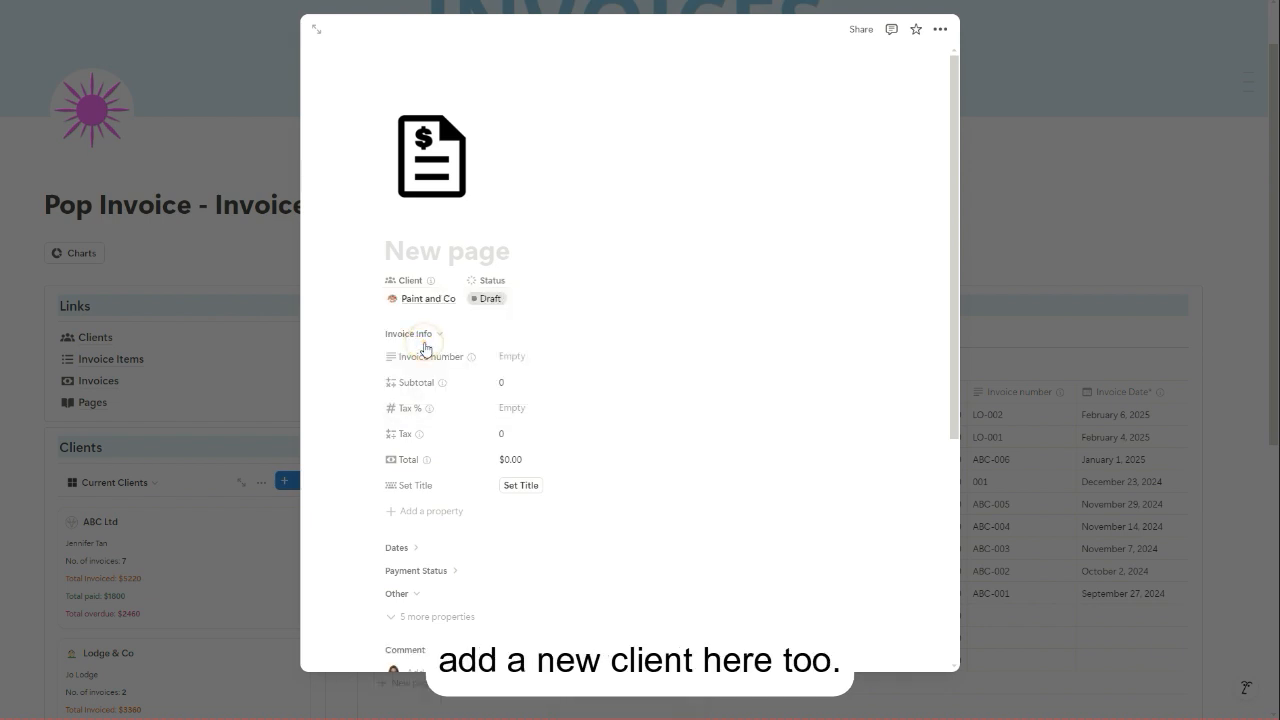
- Set the invoice's tax percentage to 20 and generate its title with the Set Title action
{"action": "left_click", "coordinate": [500, 412]}
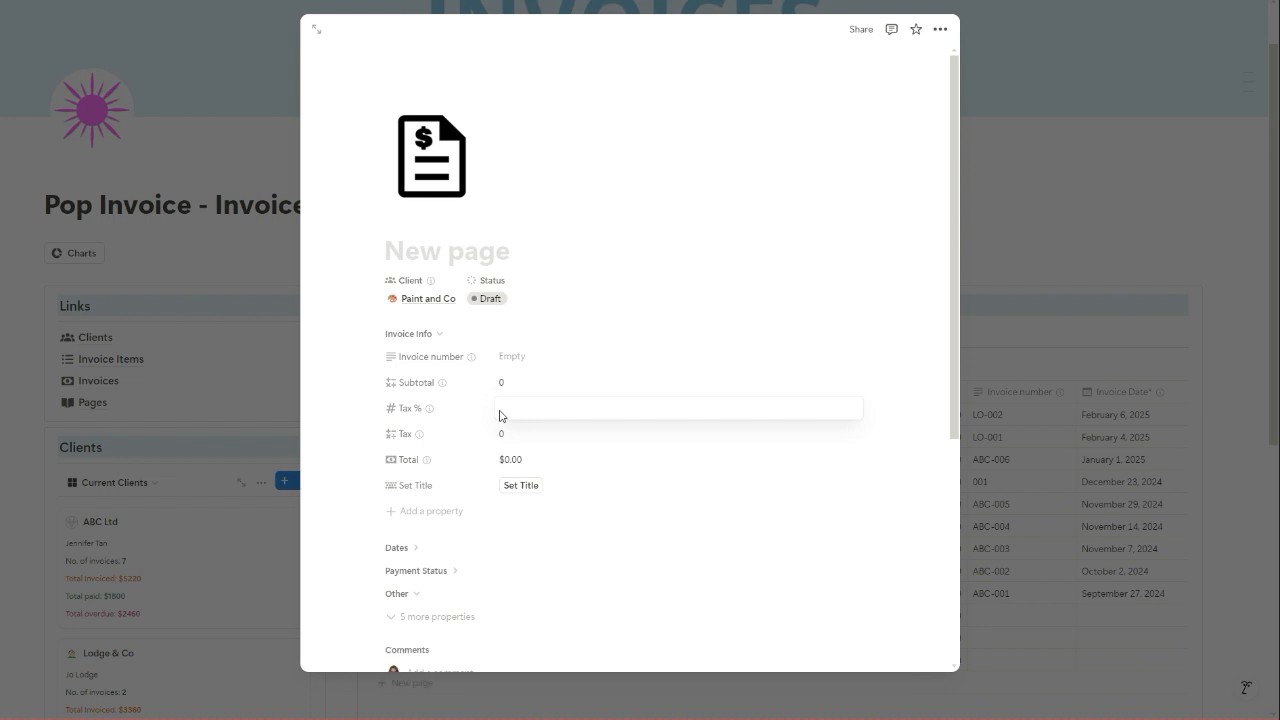
{"action": "type", "text": "20"}
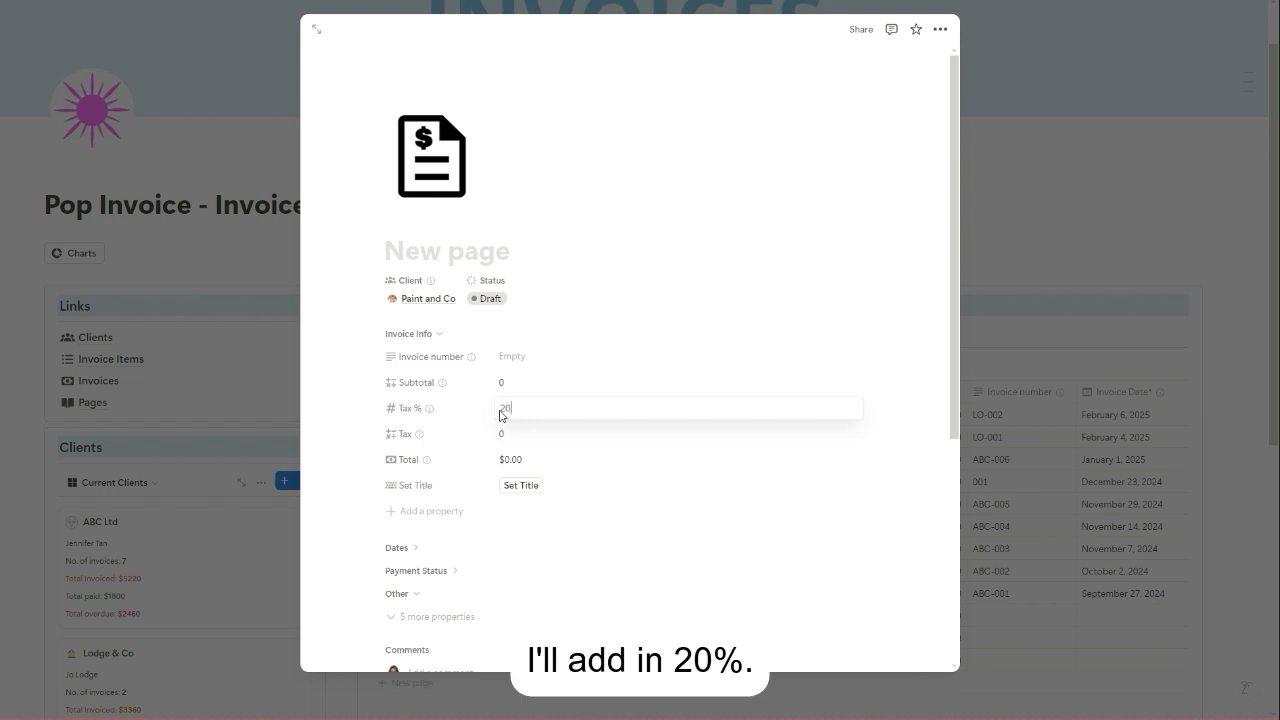
{"action": "left_click", "coordinate": [519, 494]}
{"action": "left_click", "coordinate": [519, 494]}
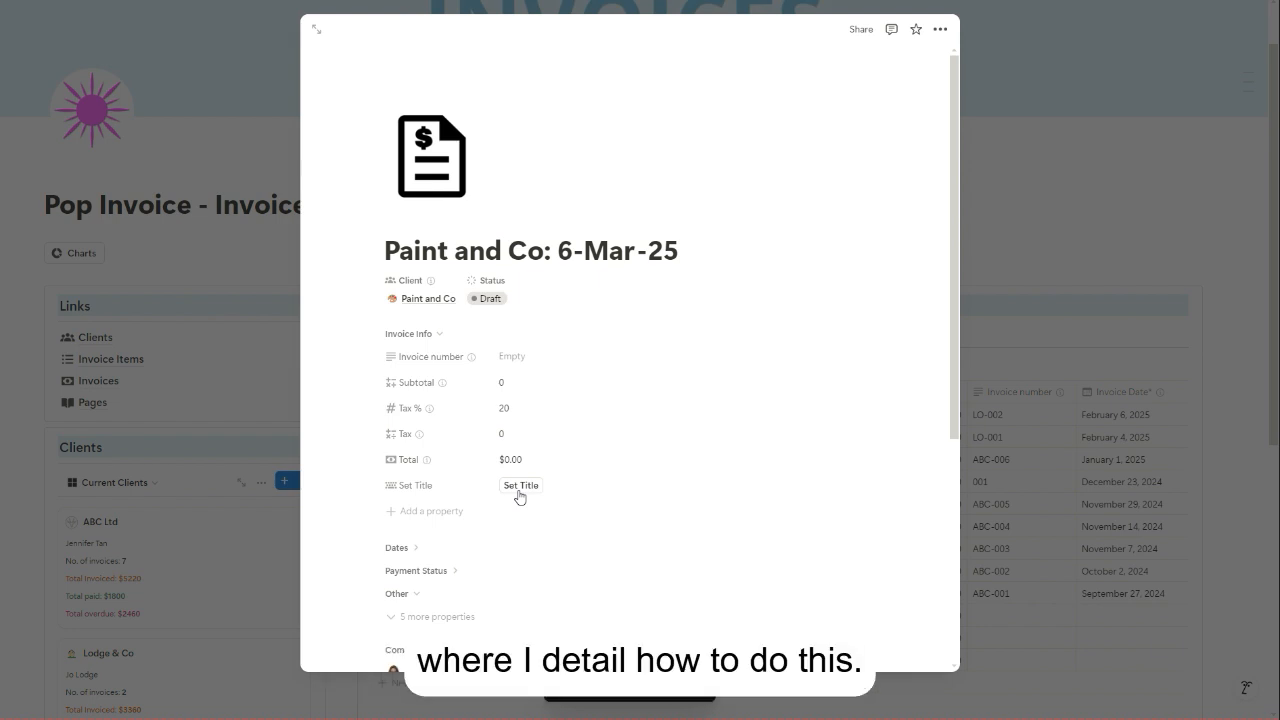
- Add the line item "Training Course" with price 1000 and quantity 2 to the invoice line items table
{"action": "scroll", "coordinate": [519, 497], "scroll_direction": "down", "scroll_amount": 5}
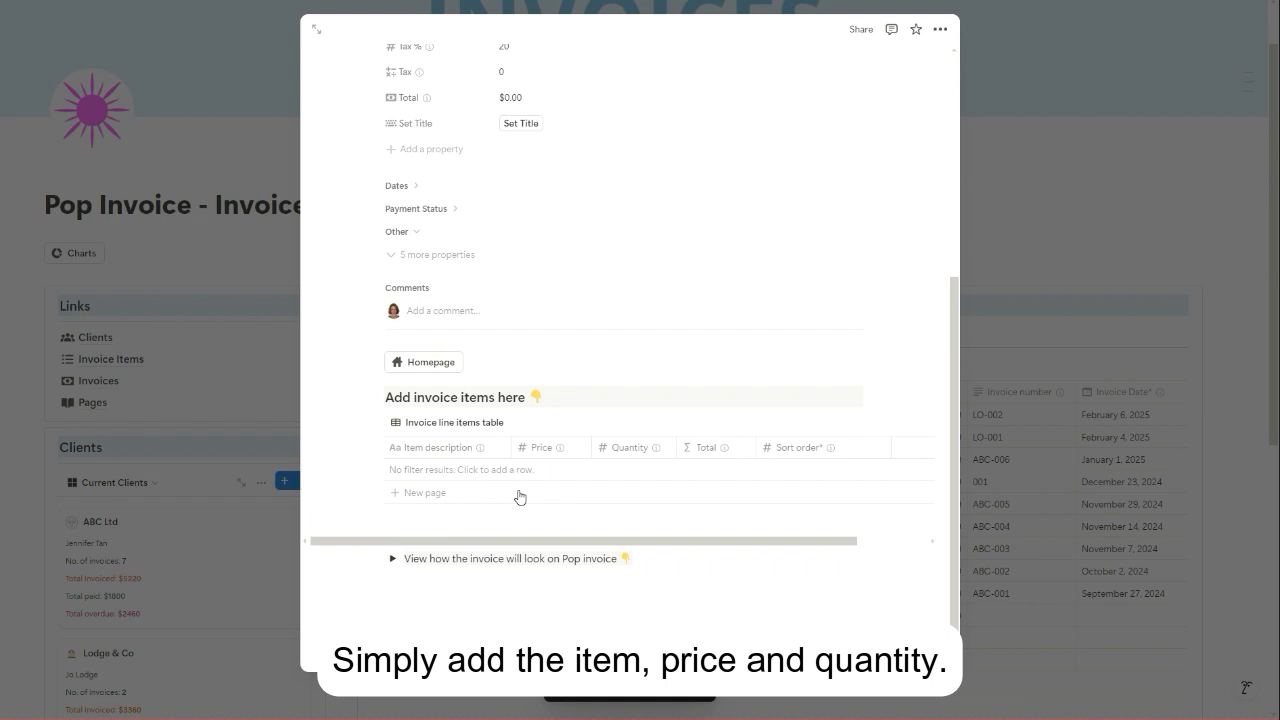
{"action": "left_click", "coordinate": [443, 472]}
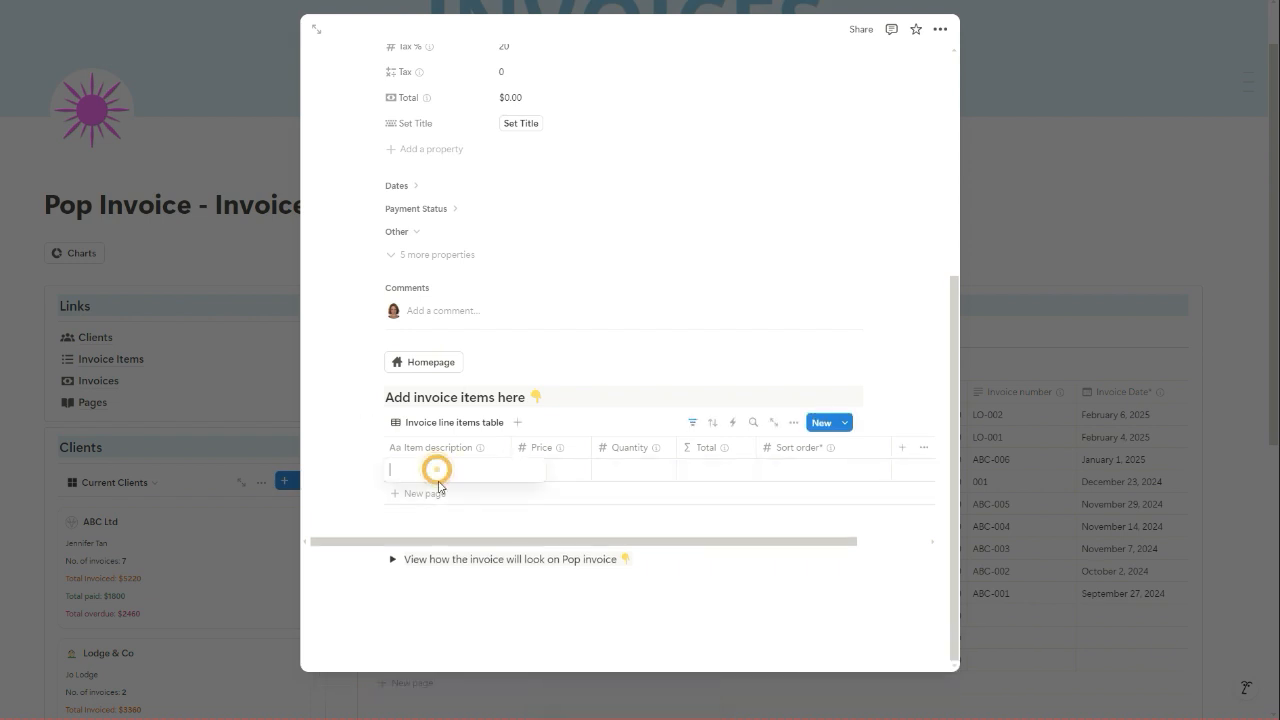
{"action": "type", "text": "Trainin"}
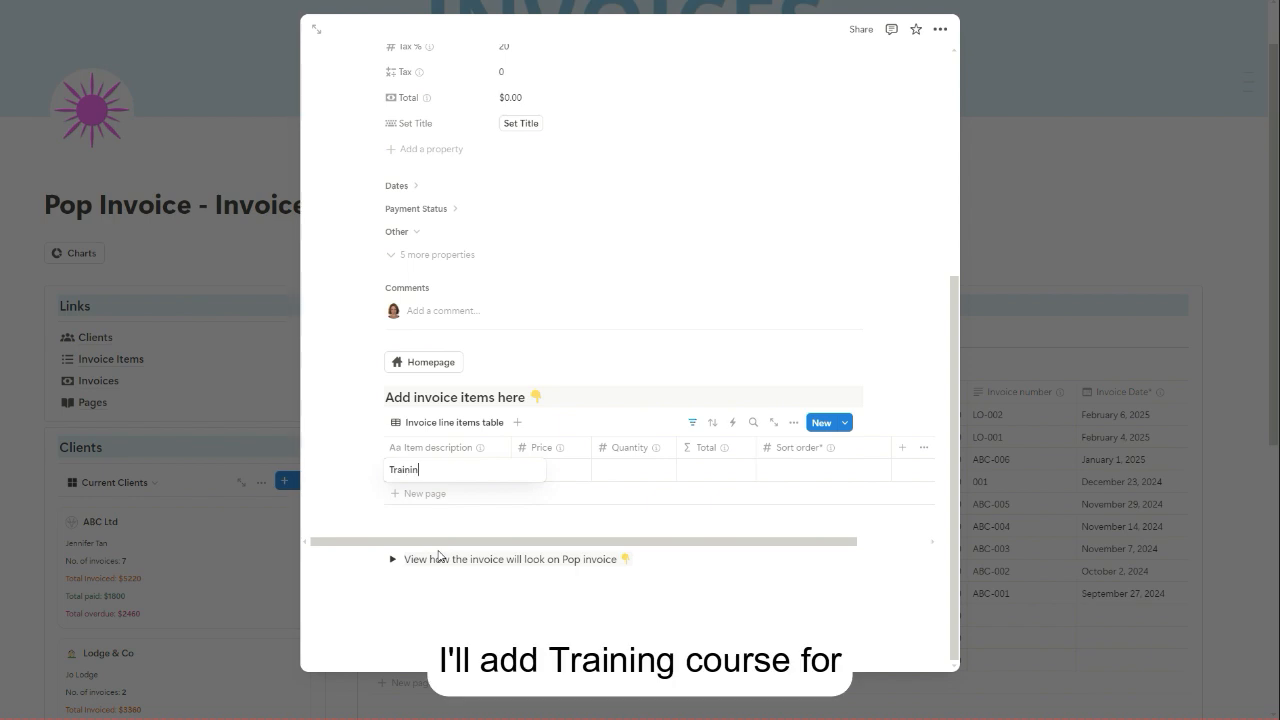
{"action": "type", "text": "g Course"}
{"action": "key", "text": "Tab"}
{"action": "type", "text": "1"}
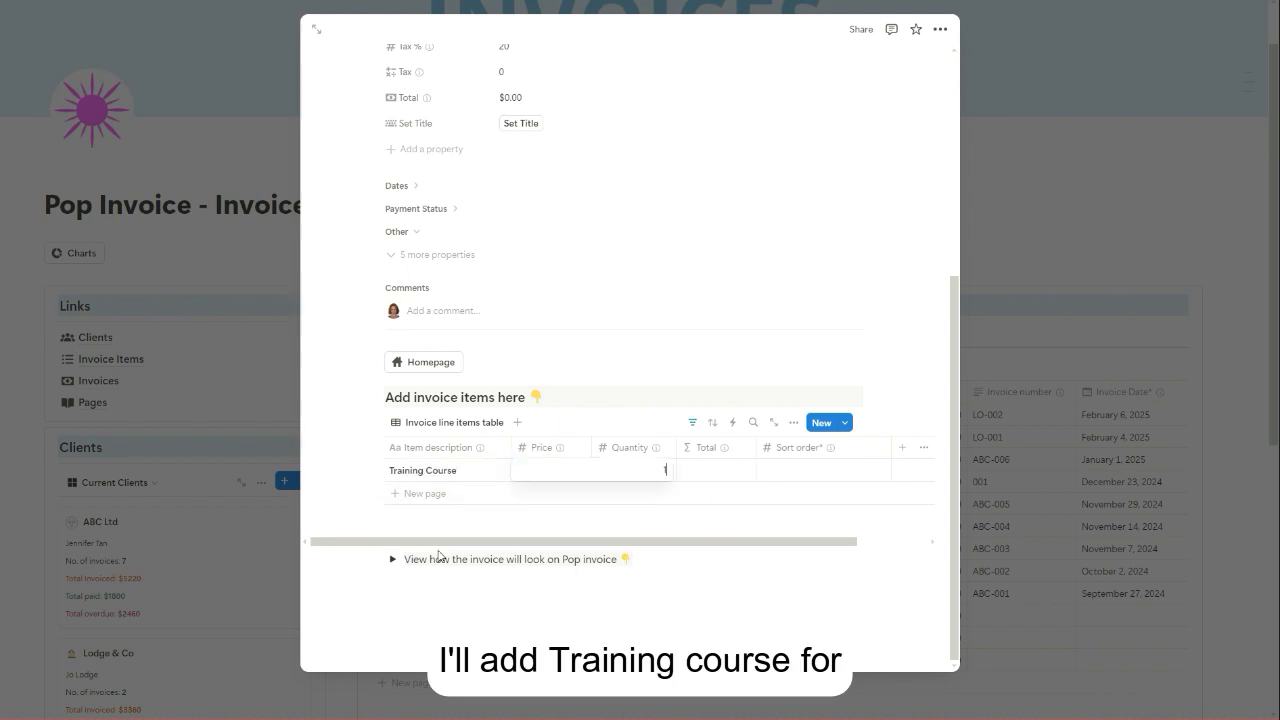
{"action": "type", "text": "000"}
{"action": "key", "text": "Tab"}
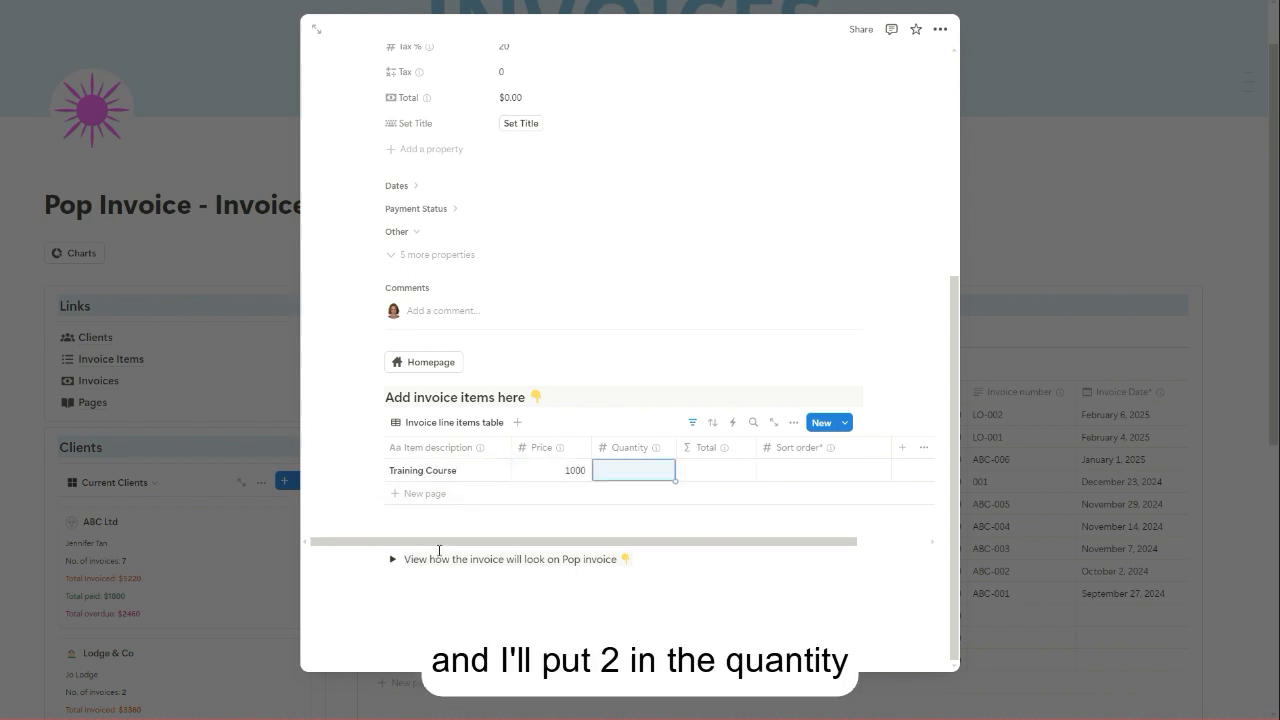
{"action": "type", "text": "2"}
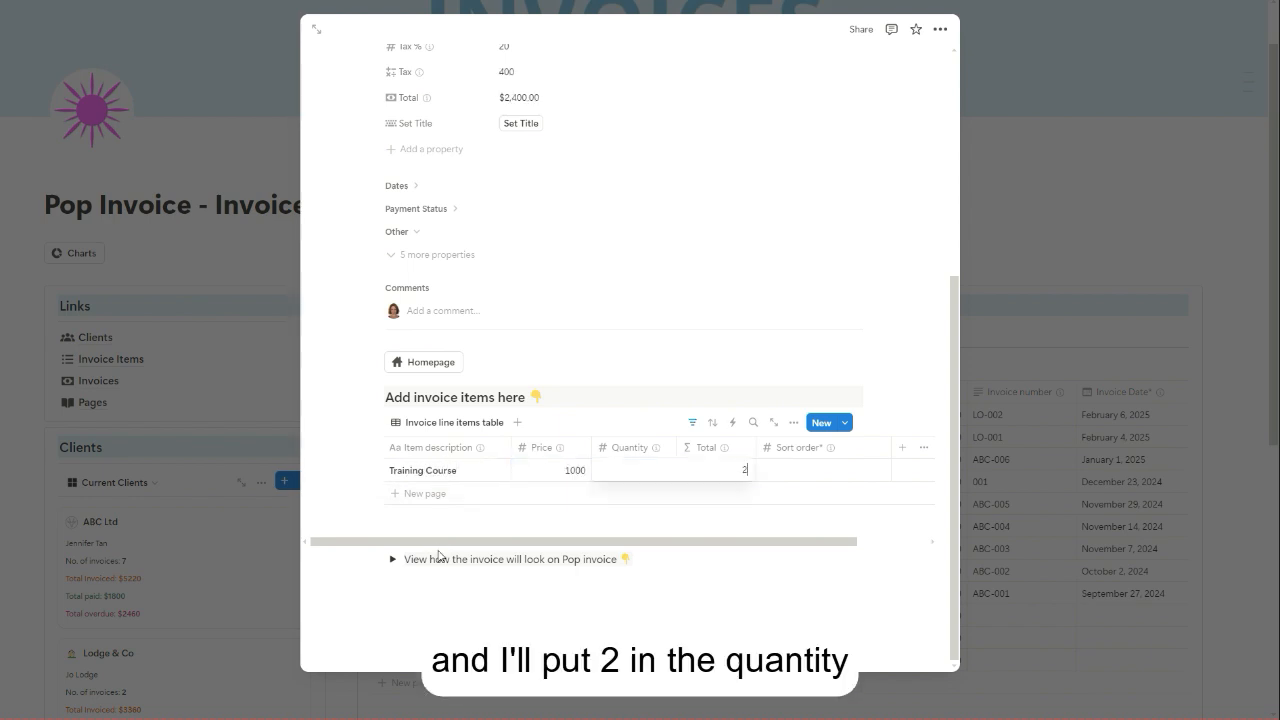
- Add a second line item "Training prep" with price 500 and quantity 1 to the invoice line items table
{"action": "left_click", "coordinate": [430, 493]}
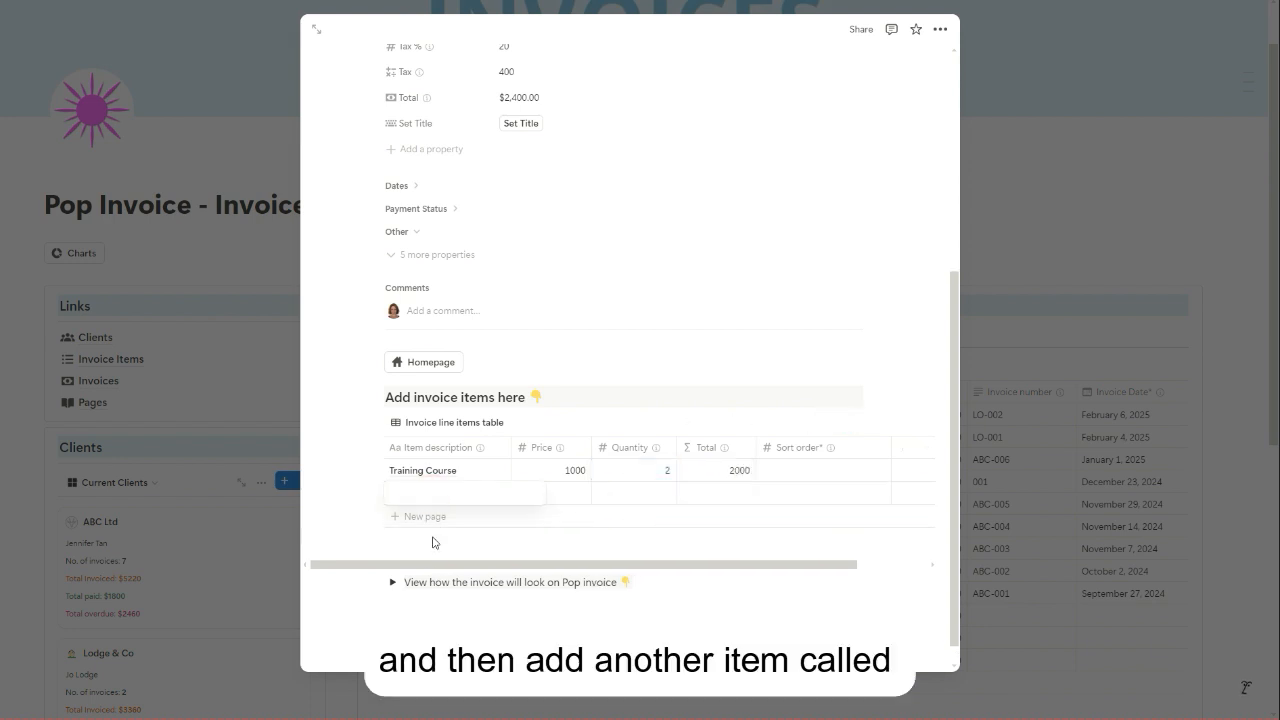
{"action": "type", "text": "Training prep"}
{"action": "key", "text": "Tab"}
{"action": "type", "text": "500"}
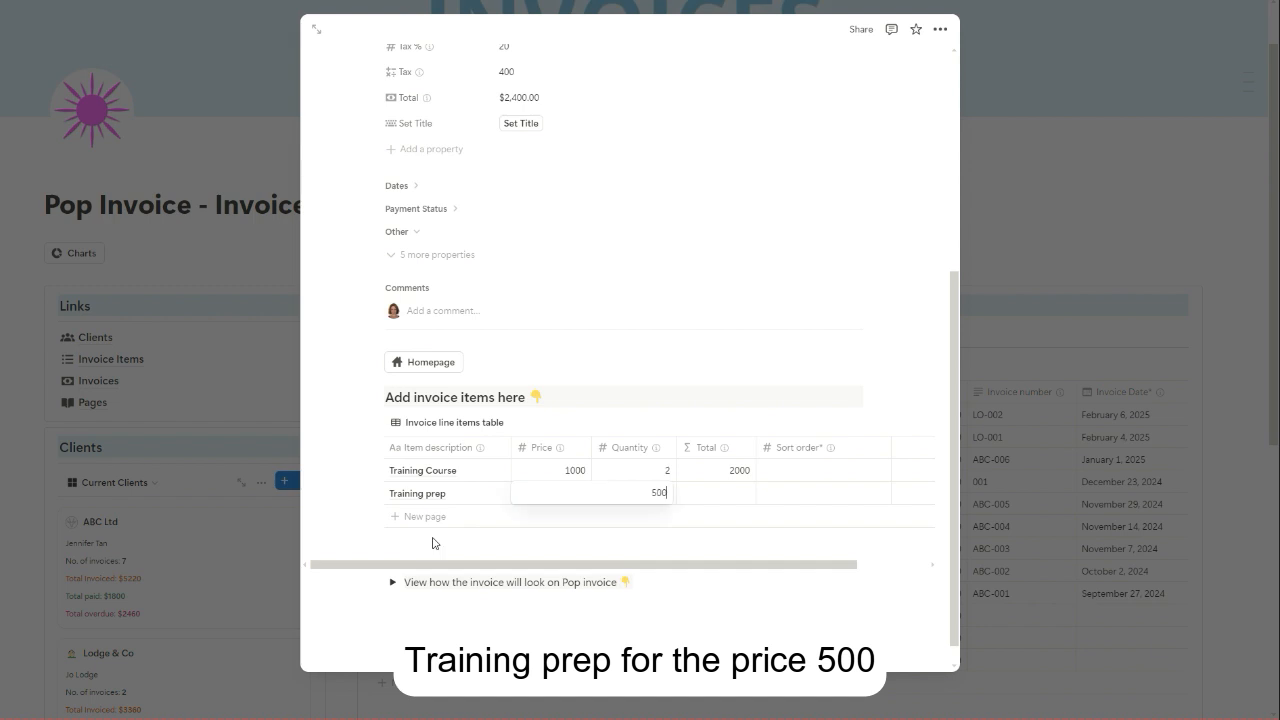
{"action": "key", "text": "Tab"}
{"action": "type", "text": "1"}
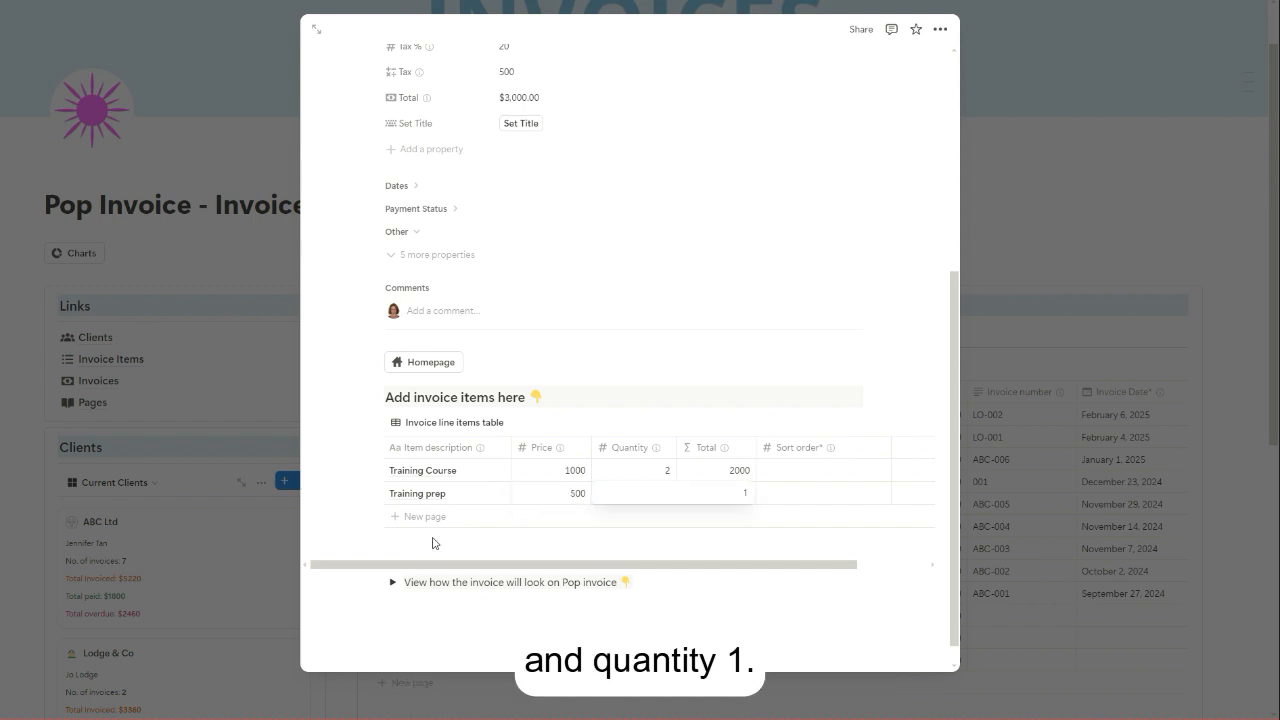
{"action": "left_click", "coordinate": [433, 543]}
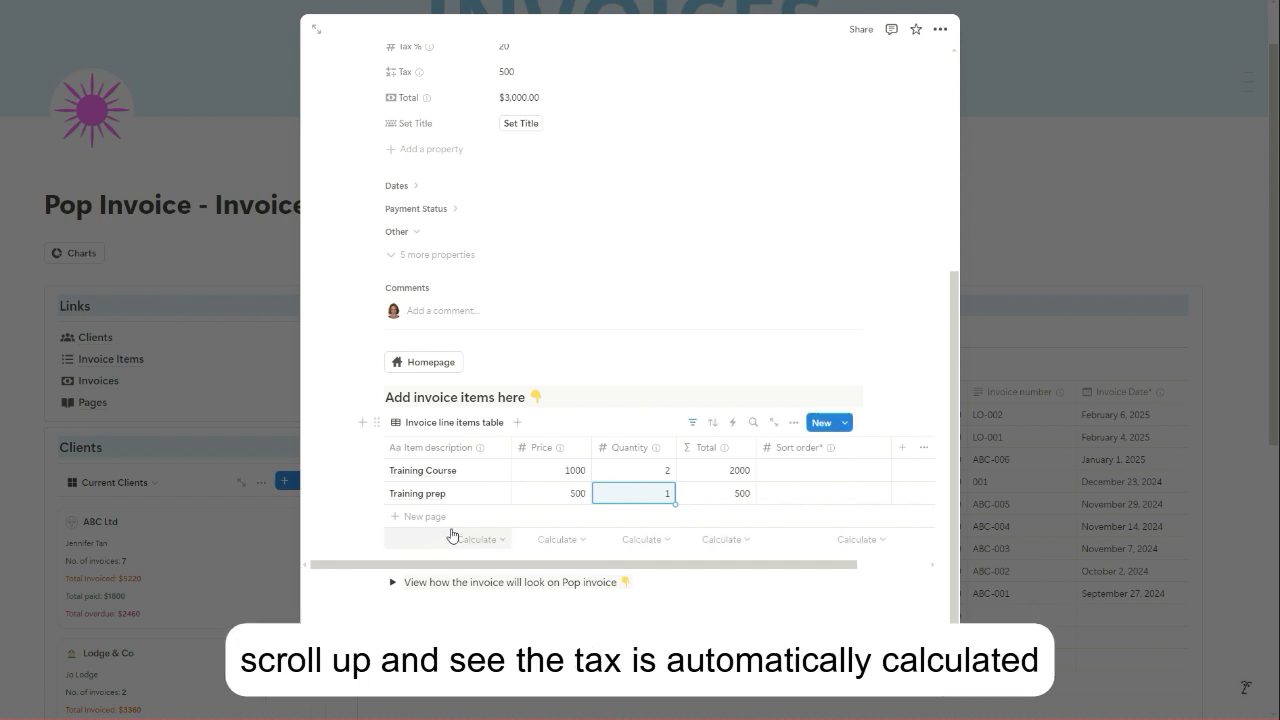
- Set the Paint and Co: 6-Mar-25 invoice's status to Ready and close the invoice page
{"action": "scroll", "coordinate": [451, 531], "scroll_direction": "up", "scroll_amount": 3}
{"action": "scroll", "coordinate": [453, 526], "scroll_direction": "up", "scroll_amount": 2}
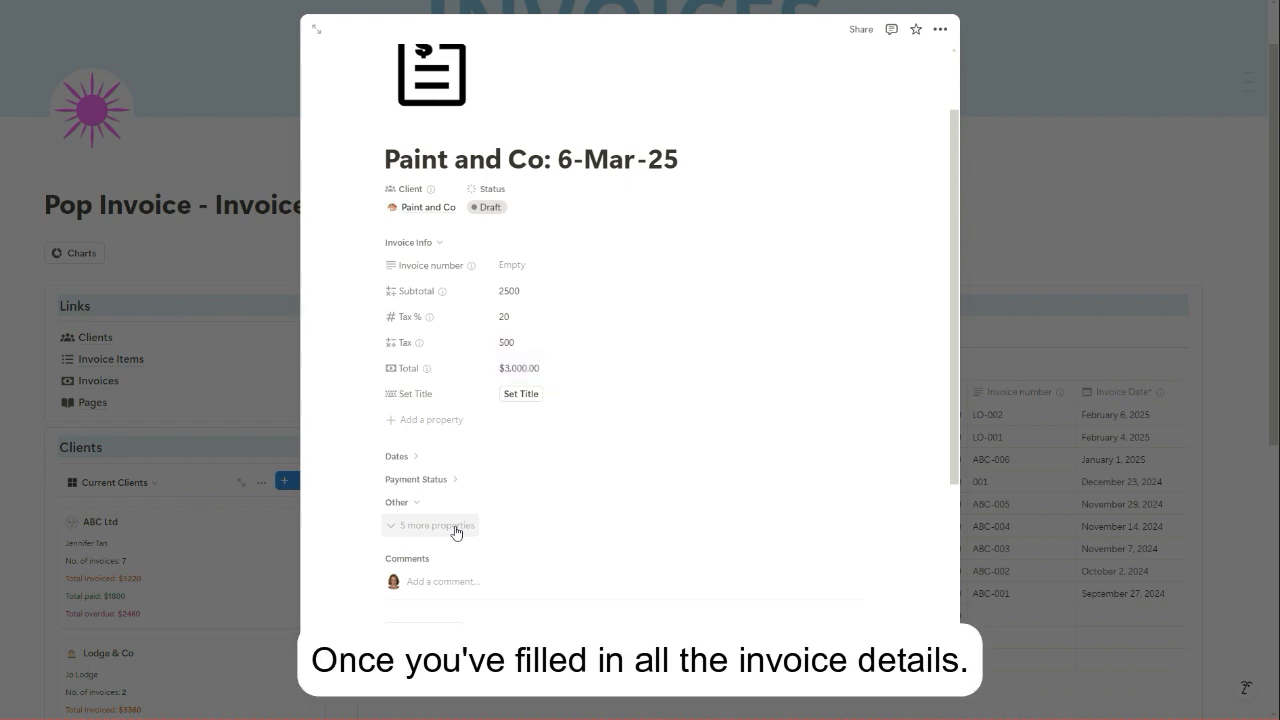
{"action": "left_click", "coordinate": [502, 209]}
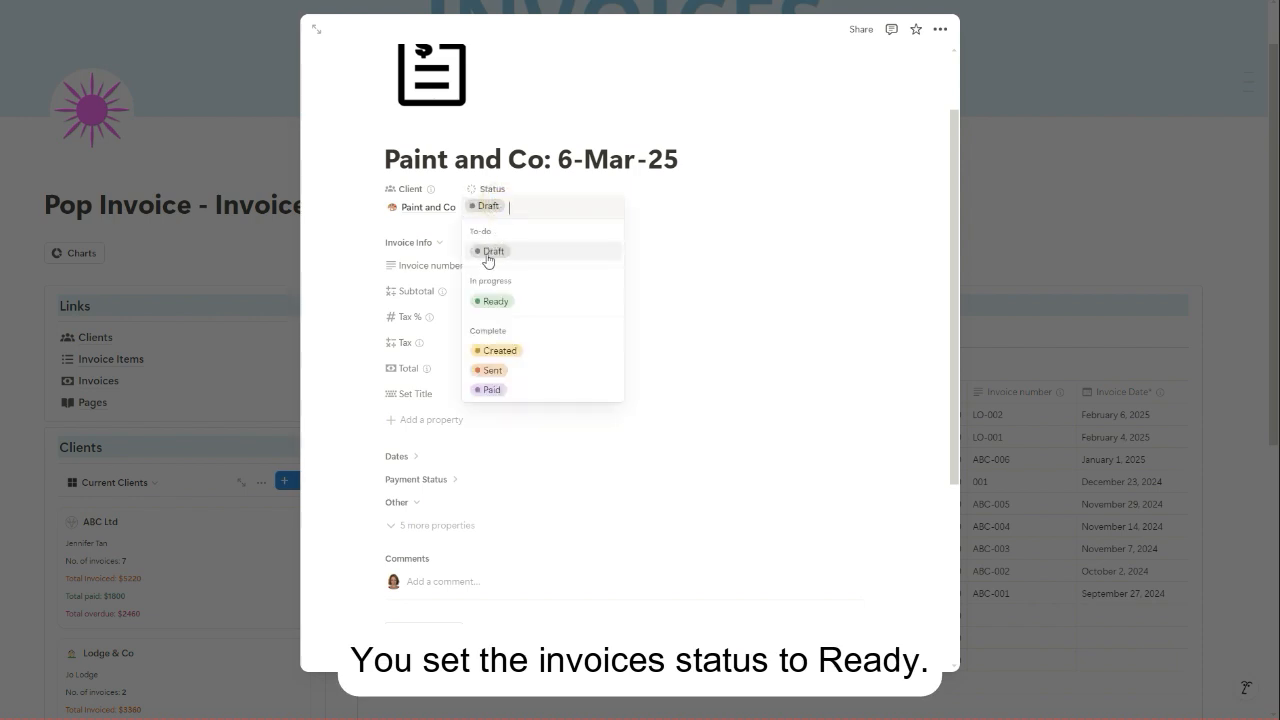
{"action": "left_click", "coordinate": [483, 307]}
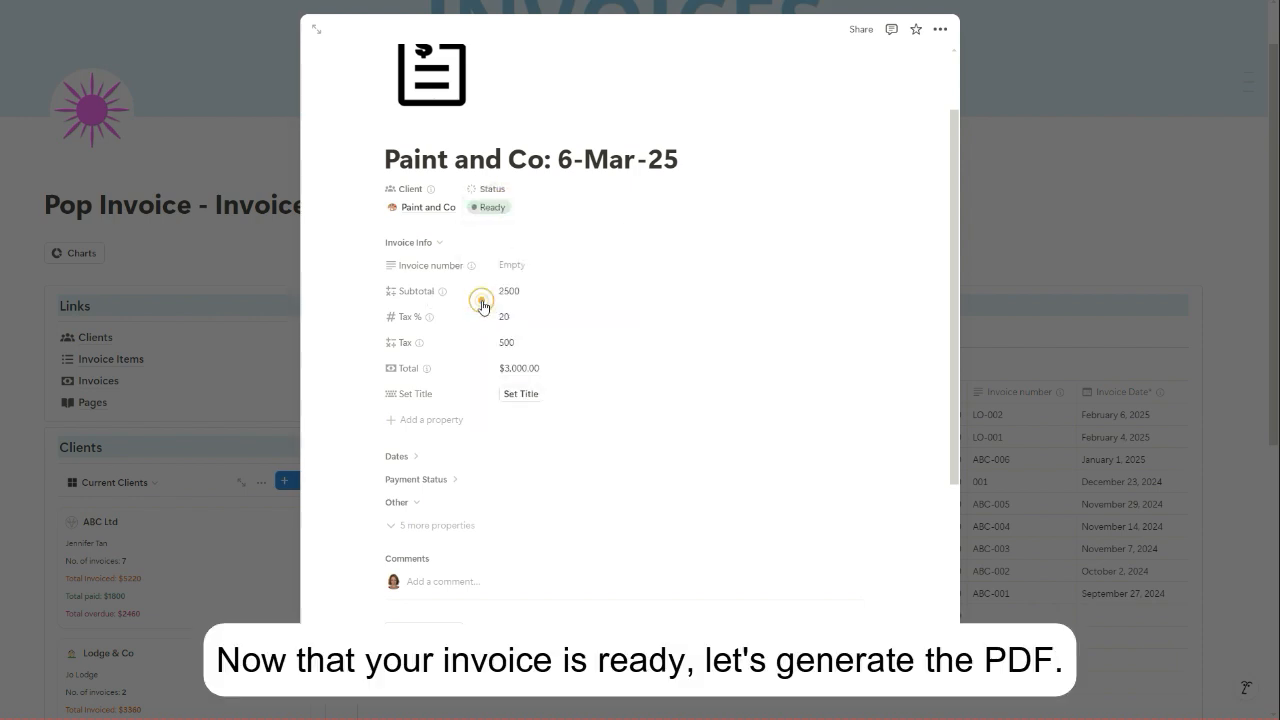
{"action": "left_click", "coordinate": [994, 271]}
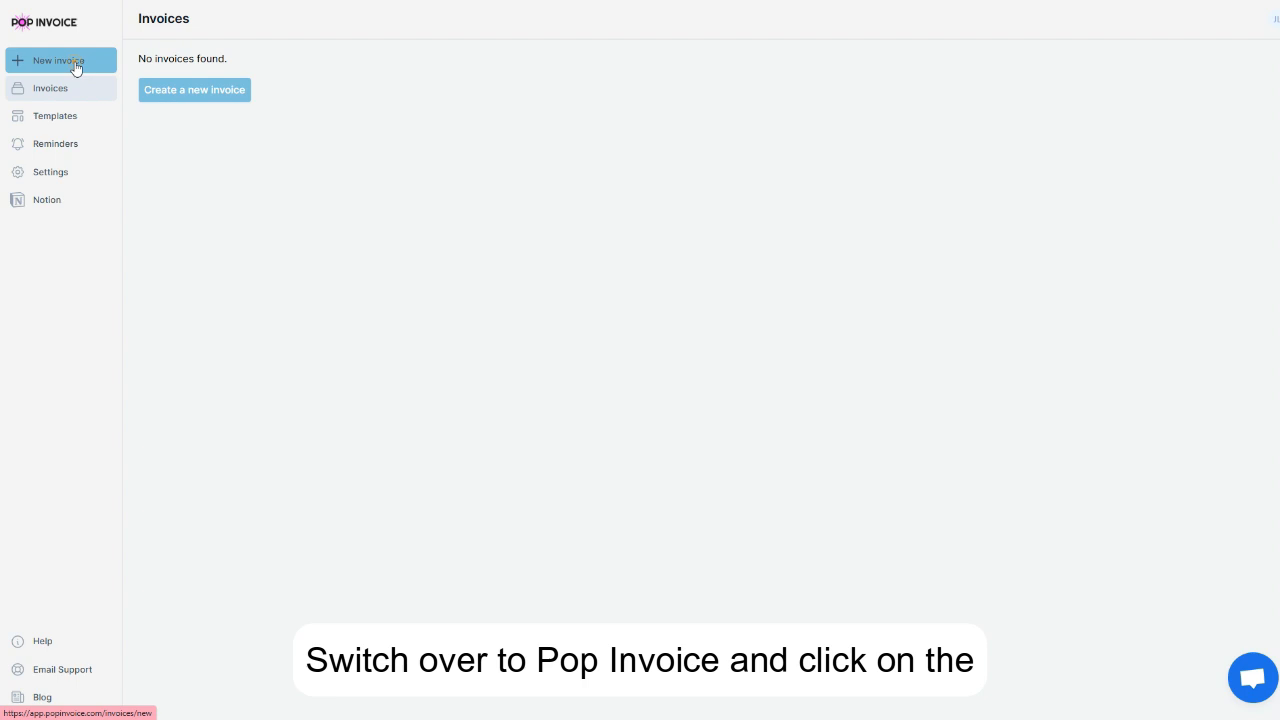
- Switch to Pop Invoice, start a new invoice and choose Paint and Co: 6-Mar-25 as the invoice to generate
{"action": "left_click", "coordinate": [75, 65]}
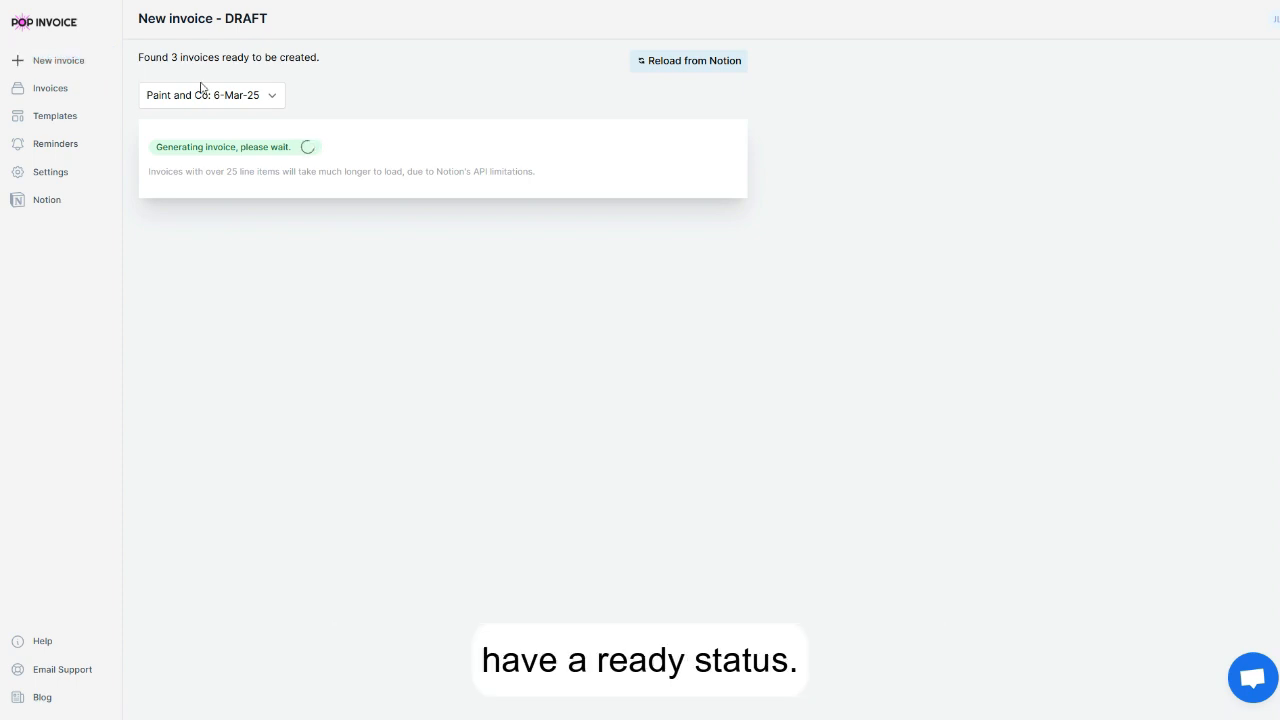
{"action": "left_click", "coordinate": [272, 102]}
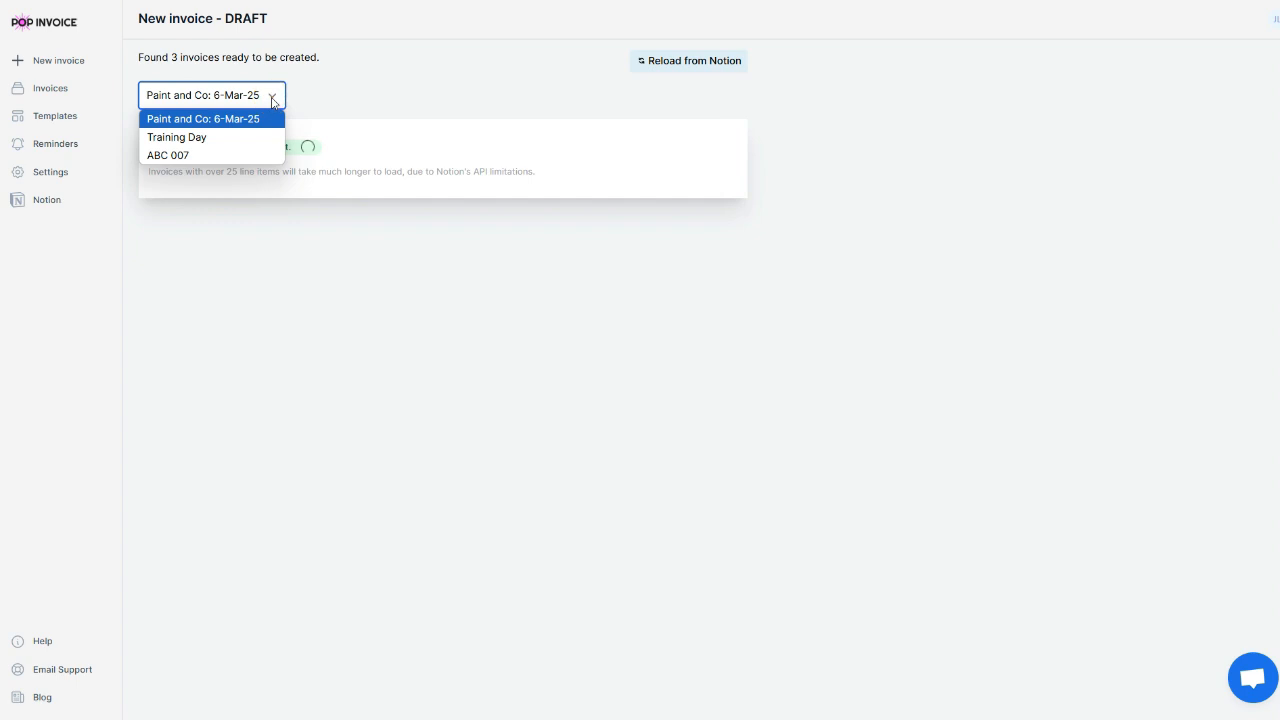
{"action": "left_click", "coordinate": [274, 119]}
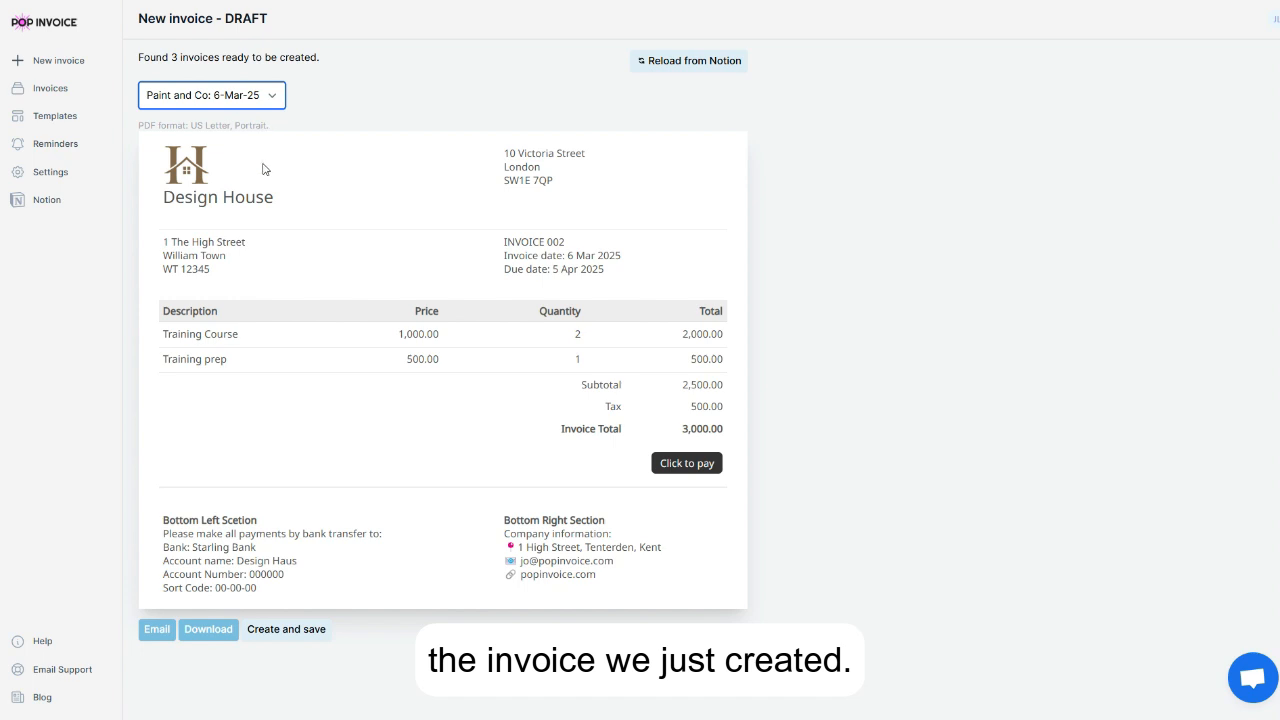
- Email the generated invoice to the client with the prefilled subject and message, and open the invoice's record in Notion
{"action": "left_click", "coordinate": [166, 637]}
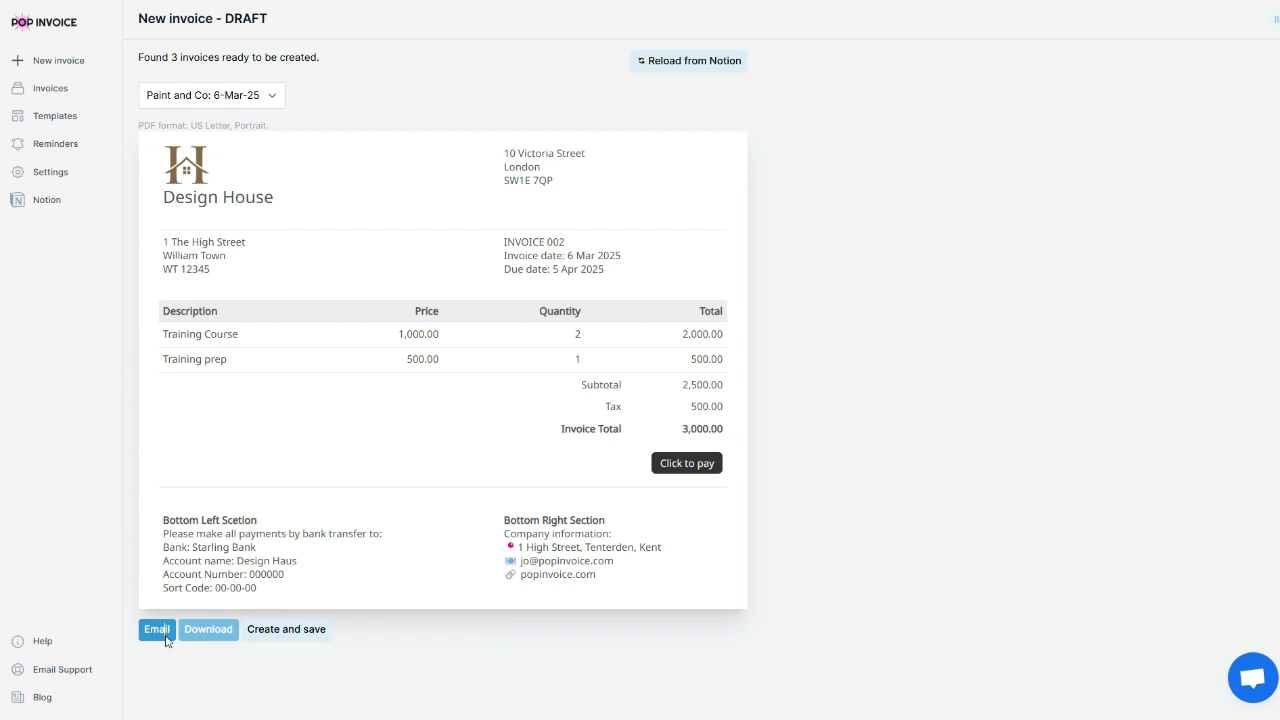
{"action": "left_click", "coordinate": [157, 629]}
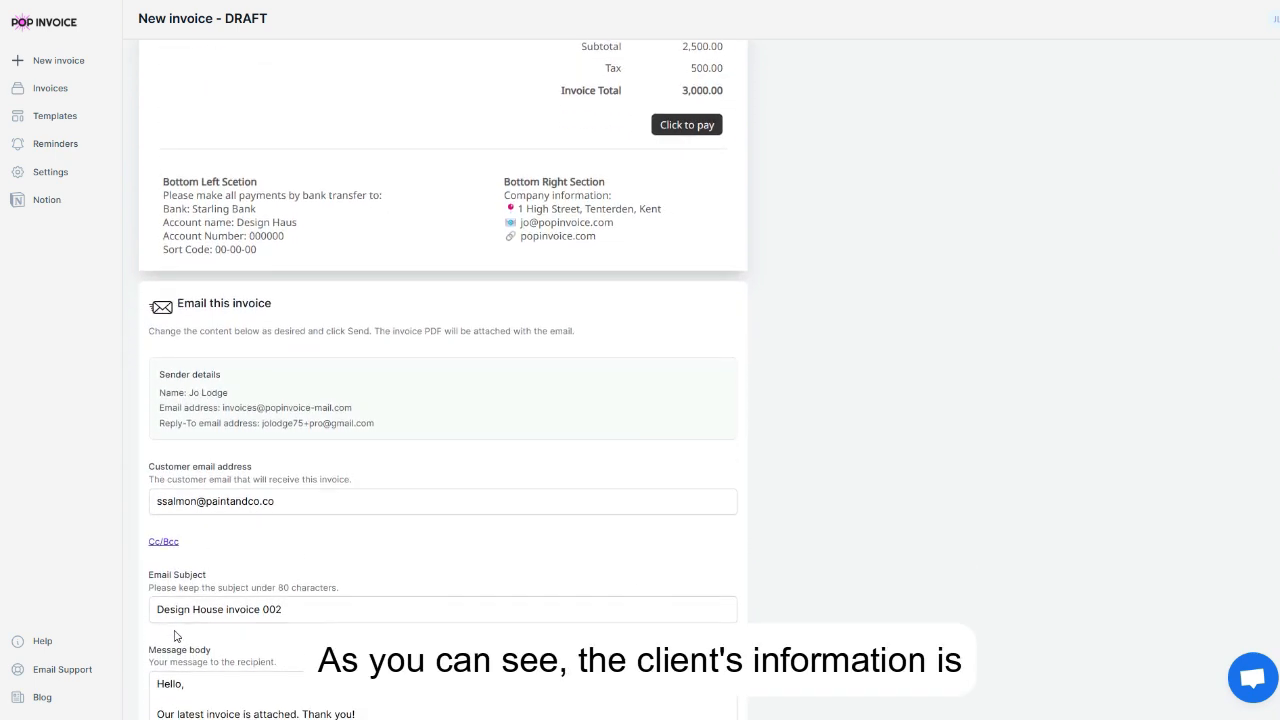
{"action": "scroll", "coordinate": [182, 631], "scroll_direction": "down", "scroll_amount": 2}
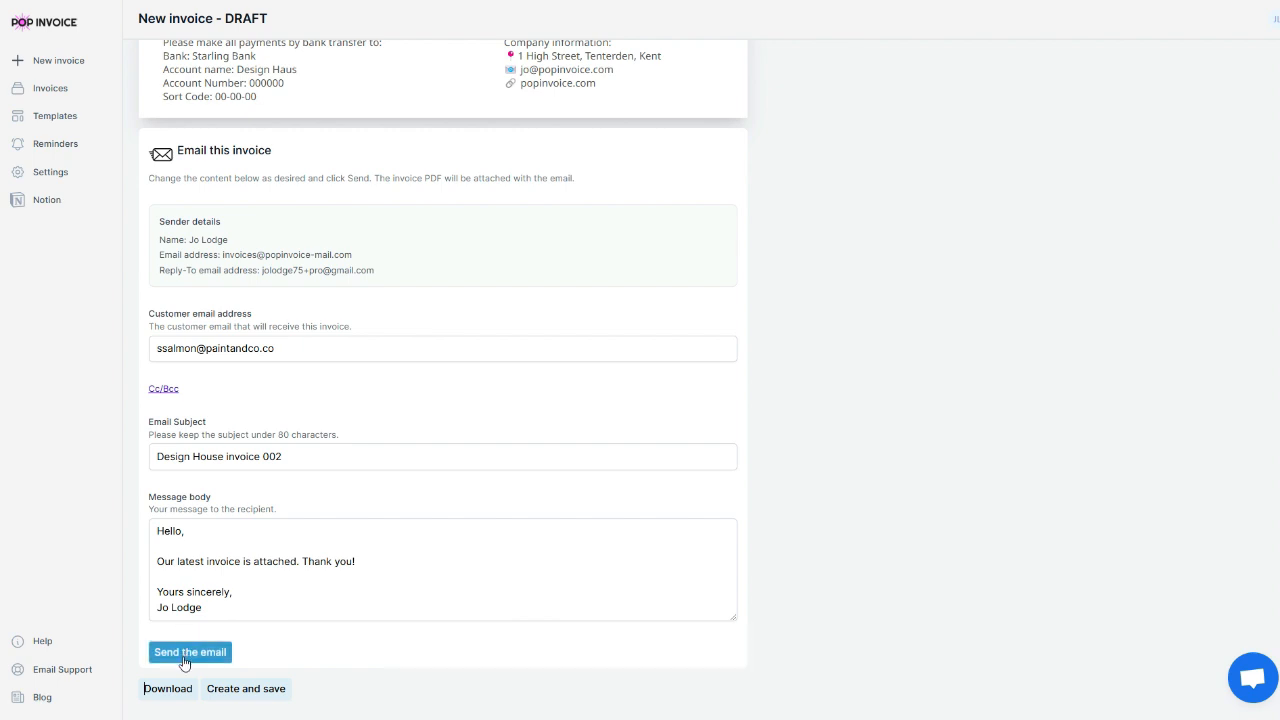
{"action": "left_click", "coordinate": [184, 662]}
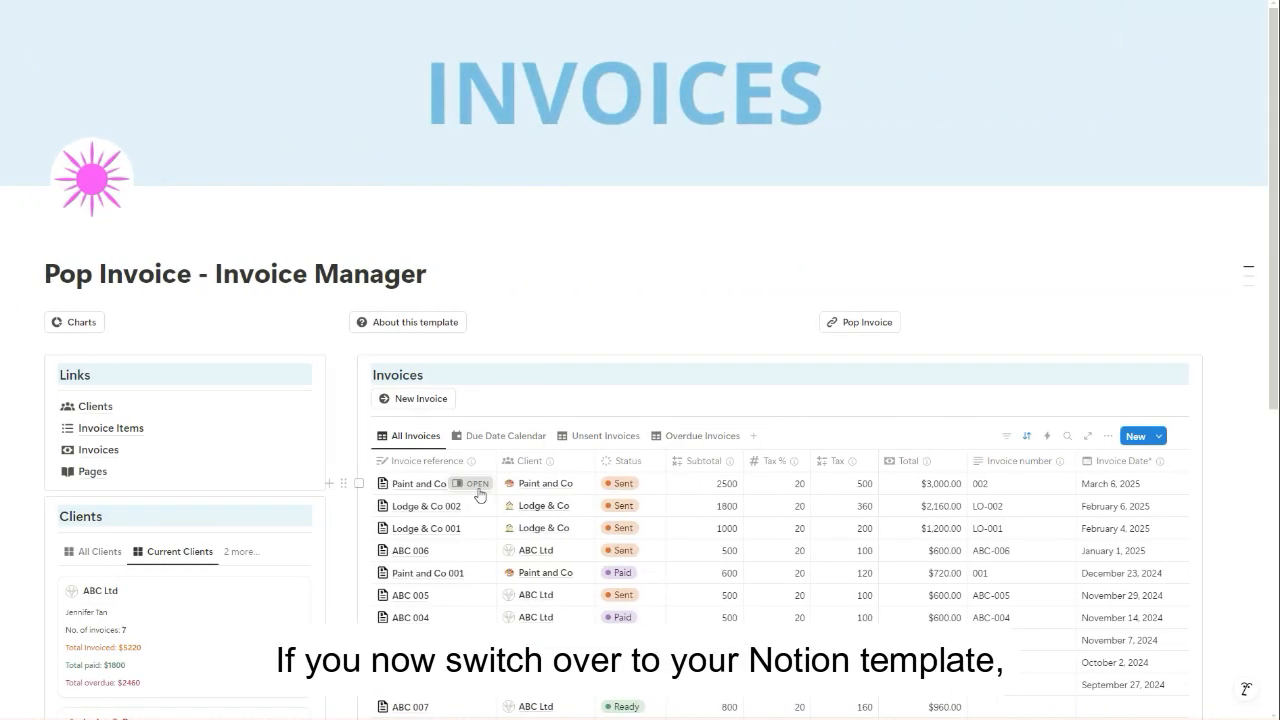
{"action": "left_click", "coordinate": [478, 487]}
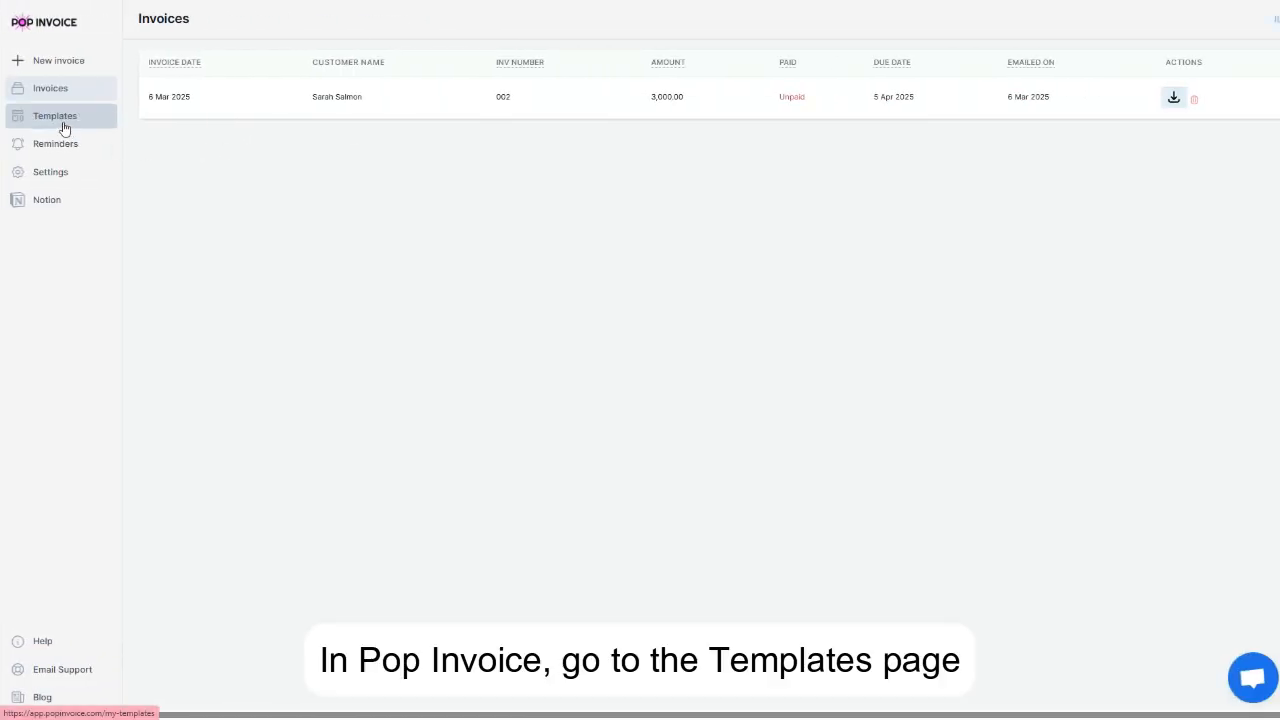
- In Pop Invoice's Standard invoice template, widen the Description line item column and place a narrower Quantity column before Price
{"action": "left_click", "coordinate": [63, 127]}
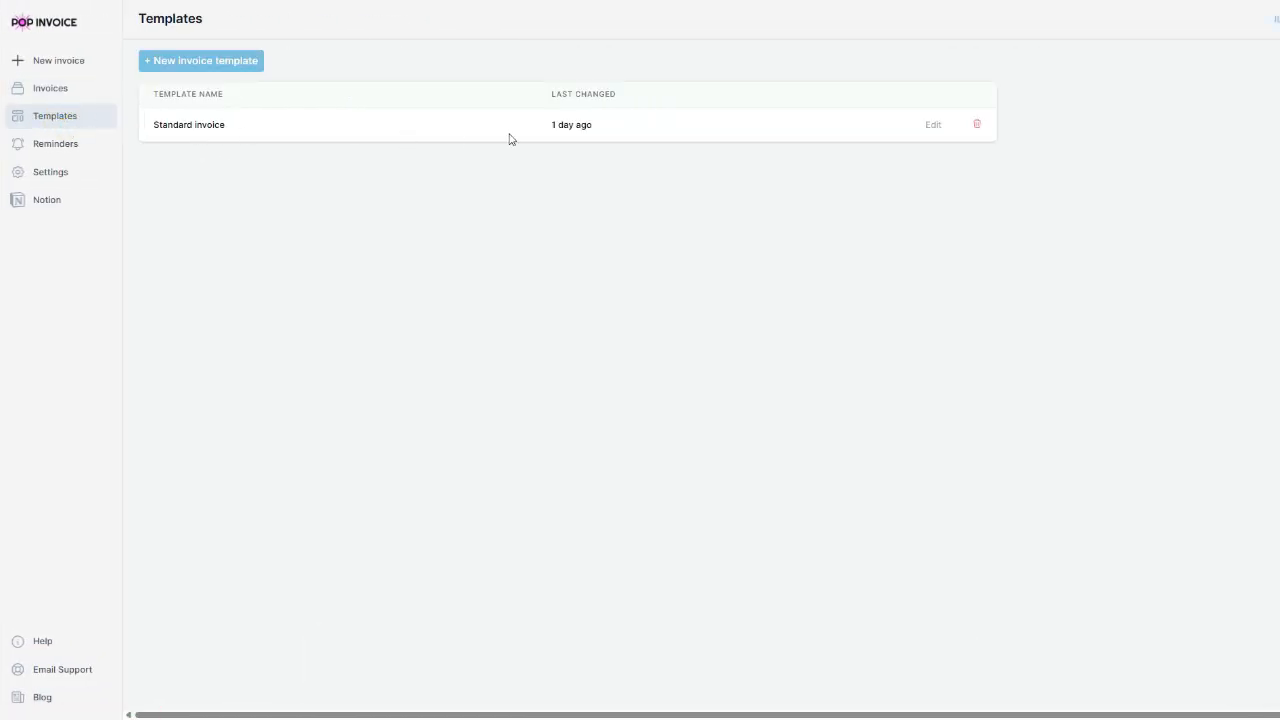
{"action": "left_click", "coordinate": [933, 126]}
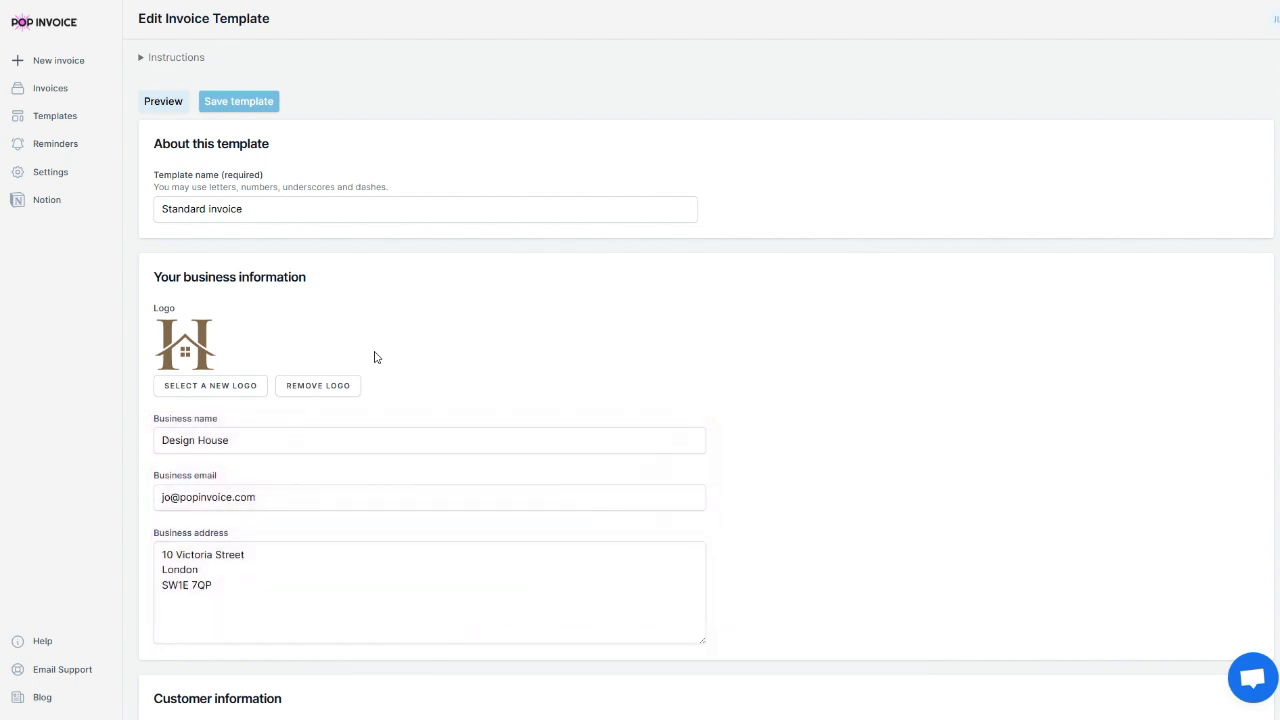
{"action": "scroll", "coordinate": [375, 357], "scroll_direction": "down", "scroll_amount": 1}
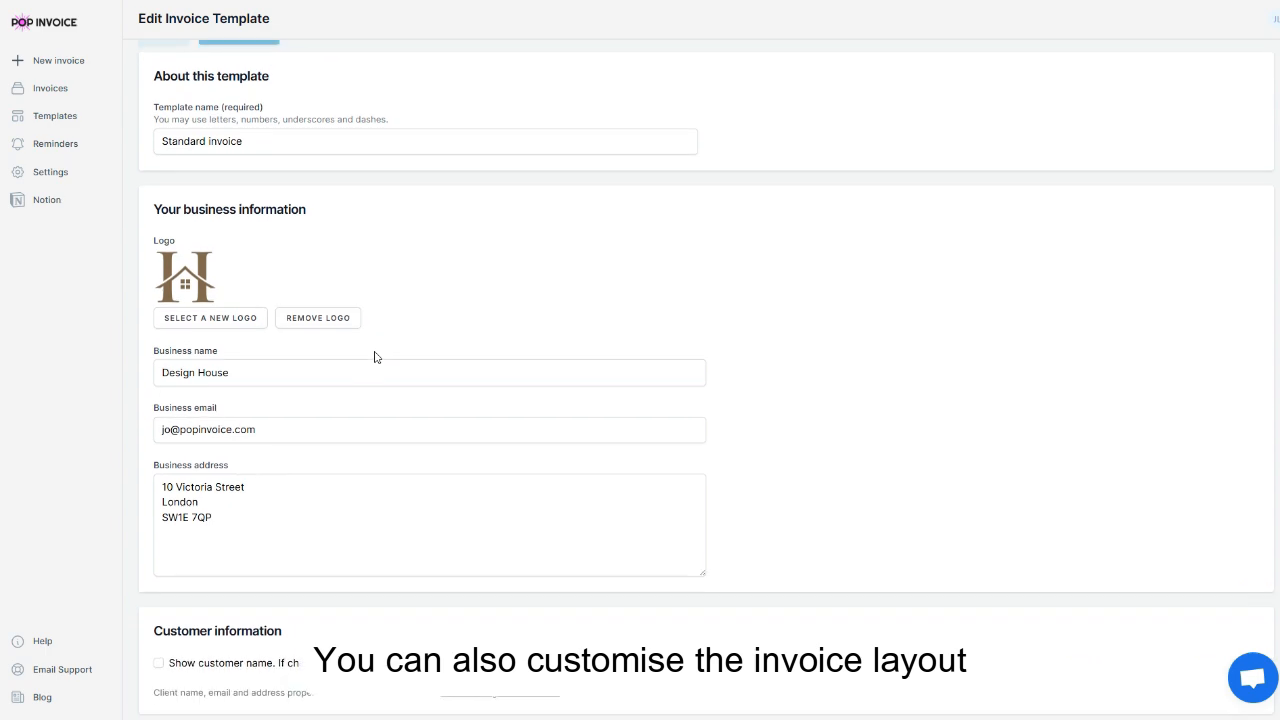
{"action": "scroll", "coordinate": [375, 357], "scroll_direction": "down", "scroll_amount": 6}
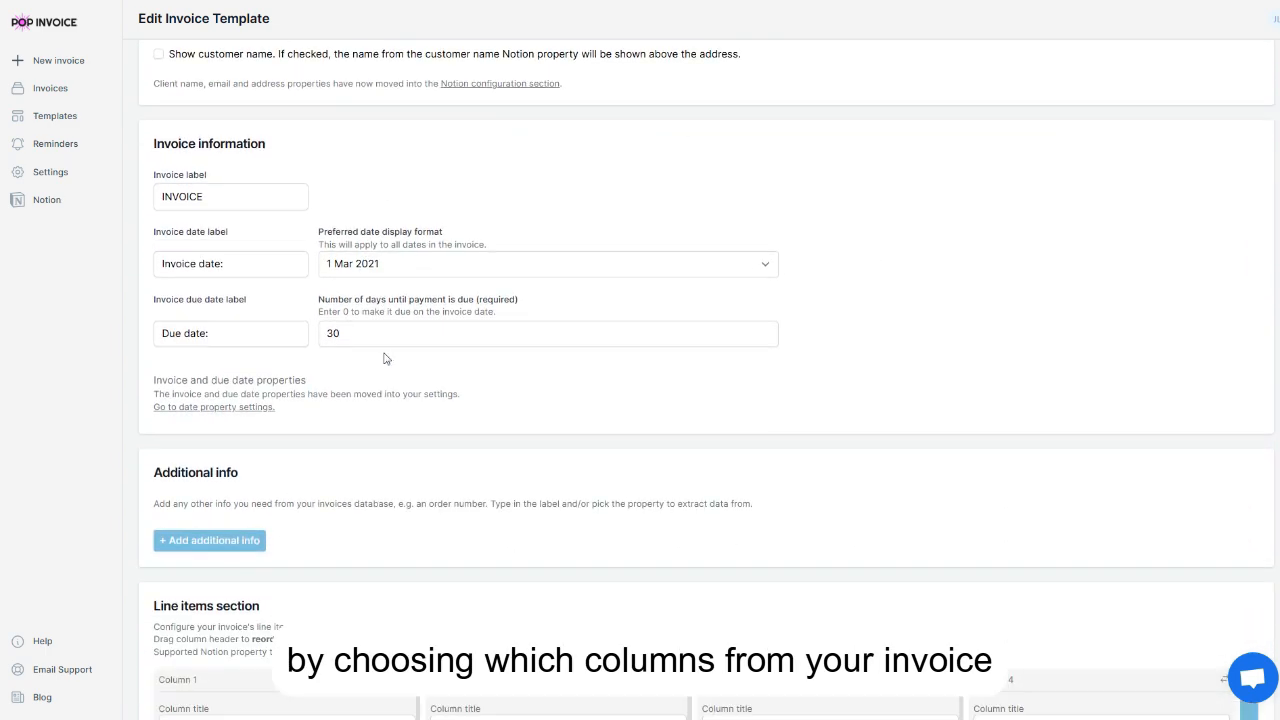
{"action": "scroll", "coordinate": [385, 358], "scroll_direction": "down", "scroll_amount": 3}
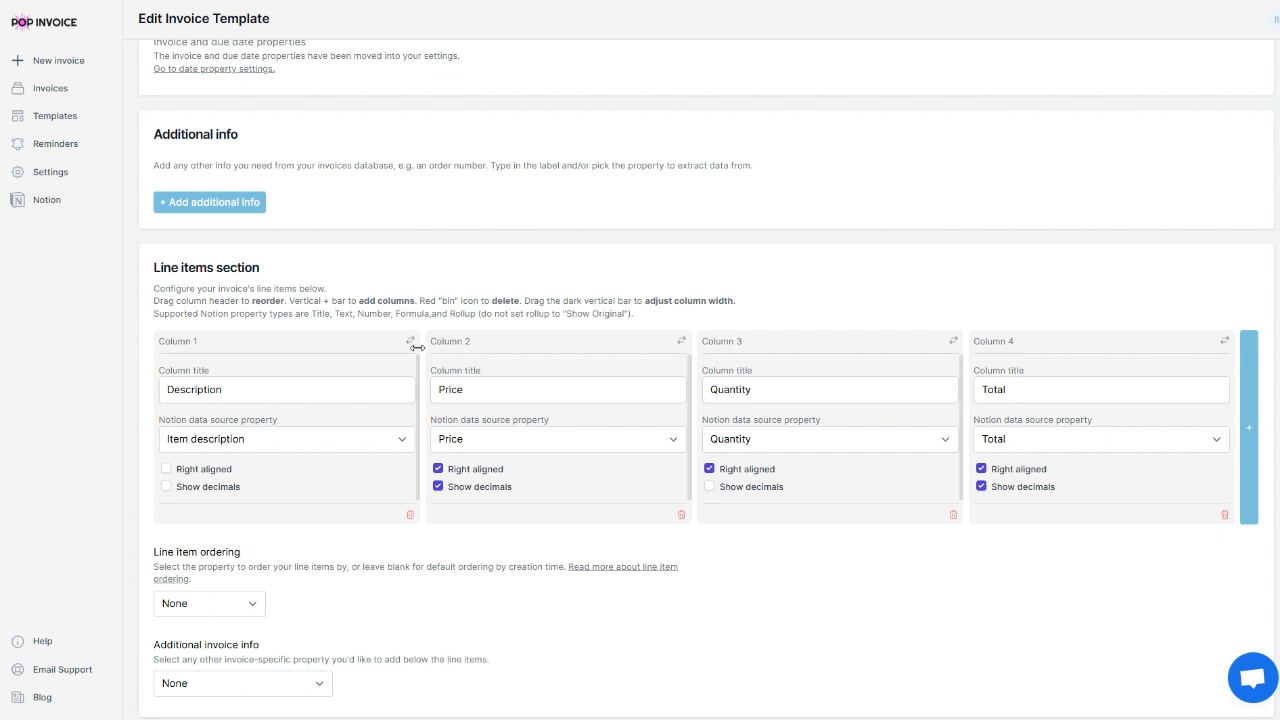
{"action": "left_click_drag", "start_coordinate": [419, 350], "coordinate": [494, 356]}
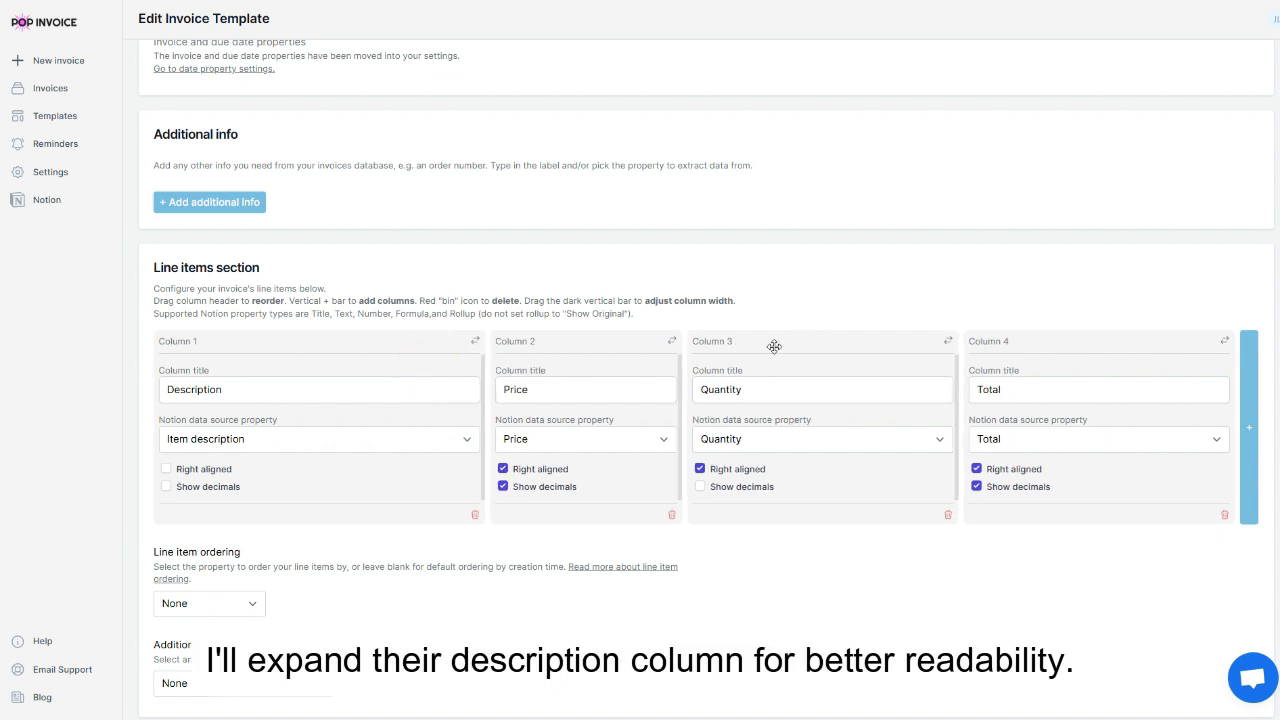
{"action": "left_click_drag", "start_coordinate": [771, 346], "coordinate": [660, 357]}
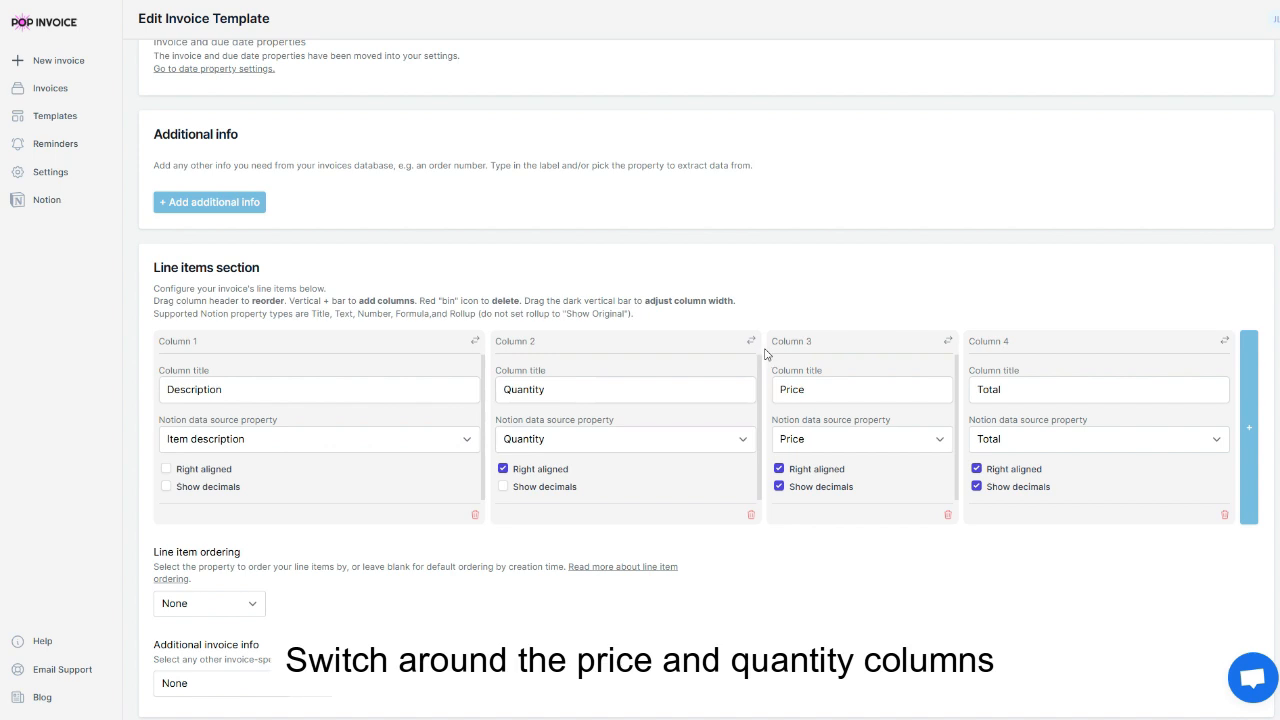
{"action": "left_click_drag", "start_coordinate": [757, 347], "coordinate": [717, 351]}
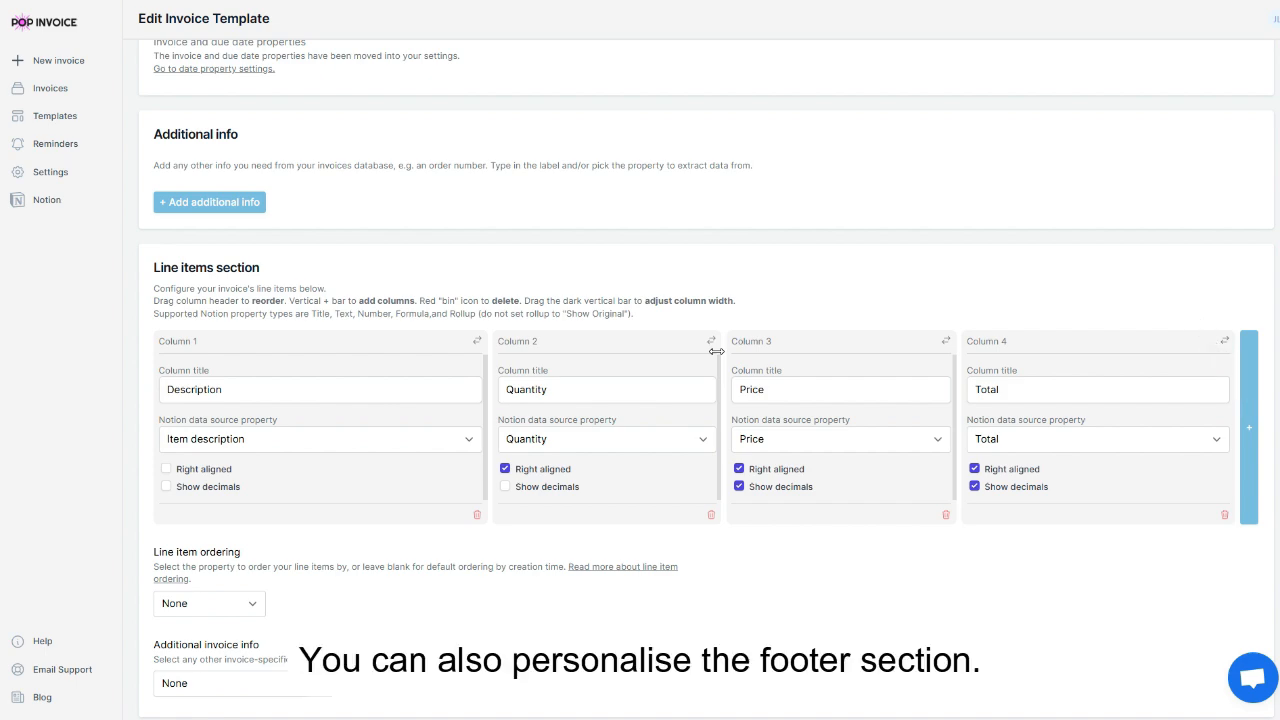
- Set the template's bottom left label to "Payment Details" and its bottom right label to "Company information", and save the template
{"action": "scroll", "coordinate": [716, 351], "scroll_direction": "down", "scroll_amount": 6}
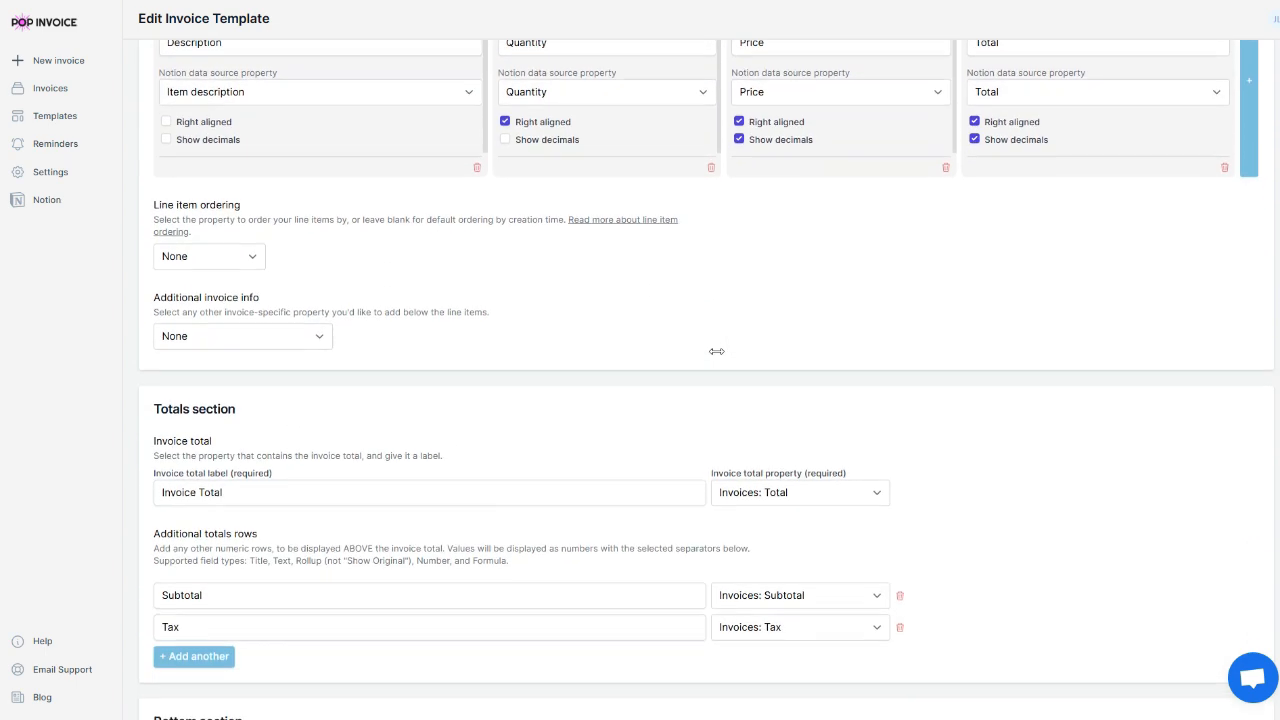
{"action": "scroll", "coordinate": [716, 351], "scroll_direction": "down", "scroll_amount": 2}
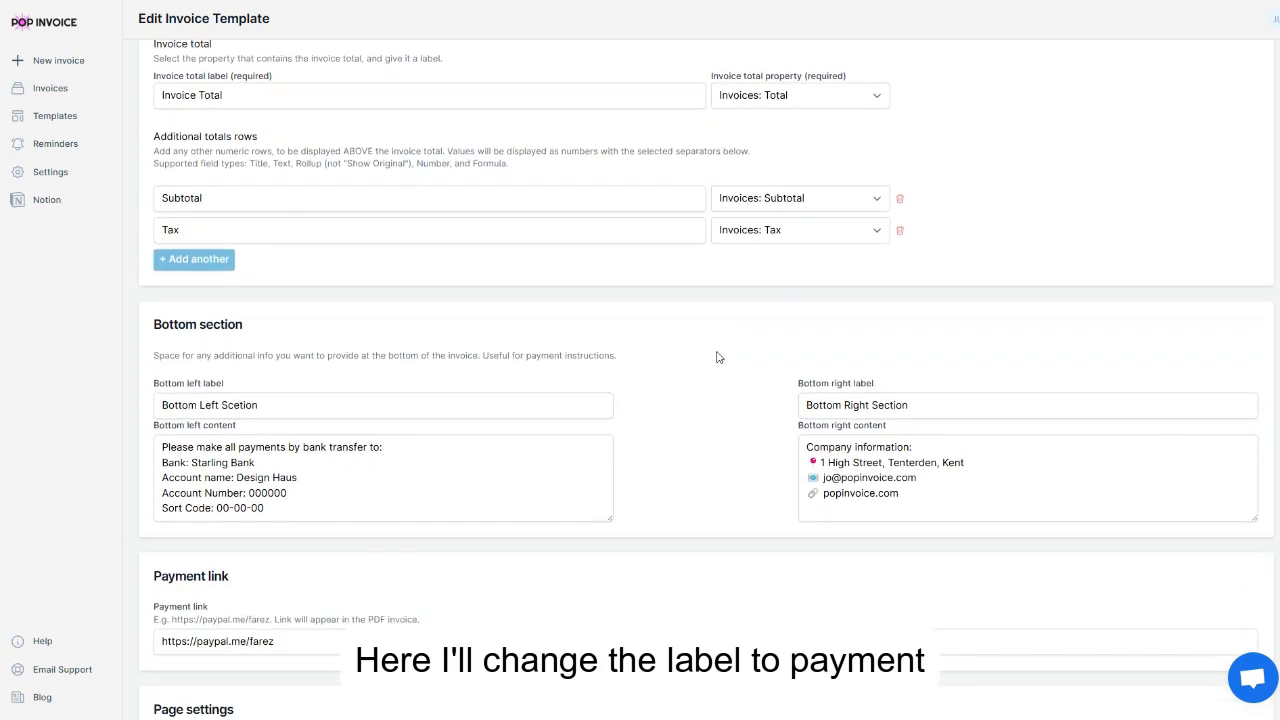
{"action": "left_click", "coordinate": [262, 408]}
{"action": "left_click_drag", "start_coordinate": [262, 408], "coordinate": [127, 410]}
{"action": "type", "text": "Payment Details"}
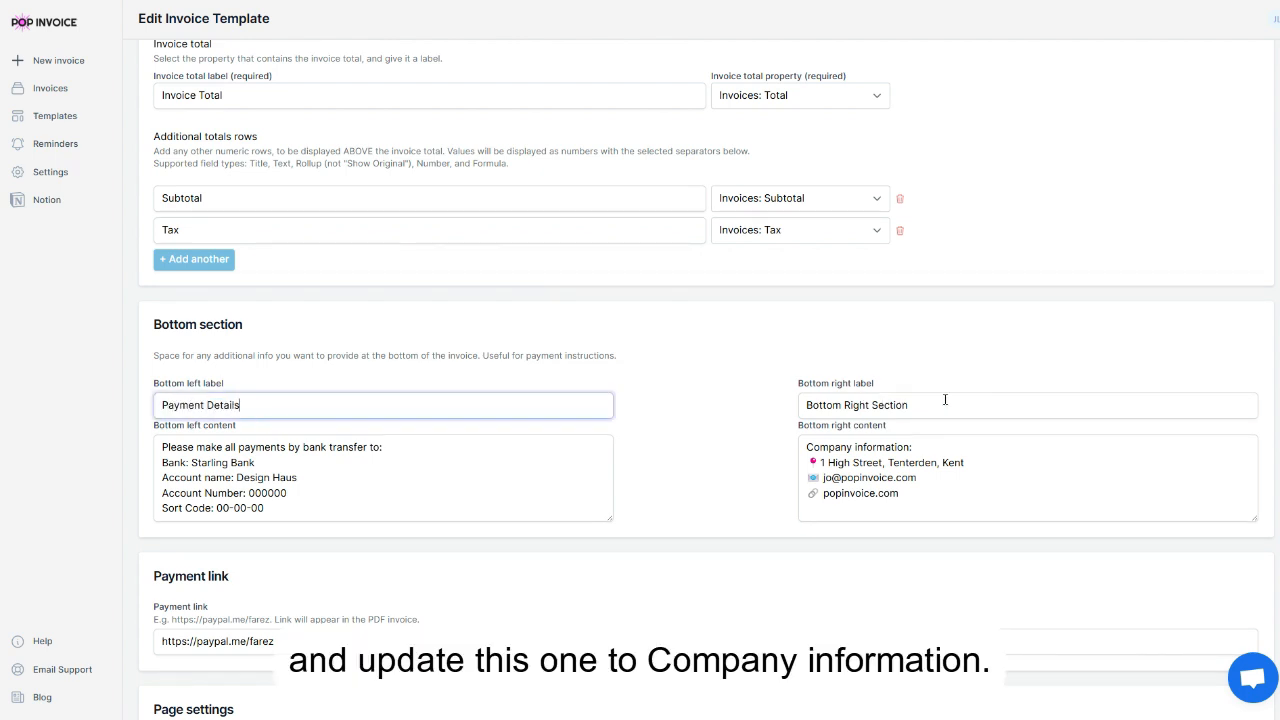
{"action": "left_click_drag", "start_coordinate": [943, 405], "coordinate": [769, 405]}
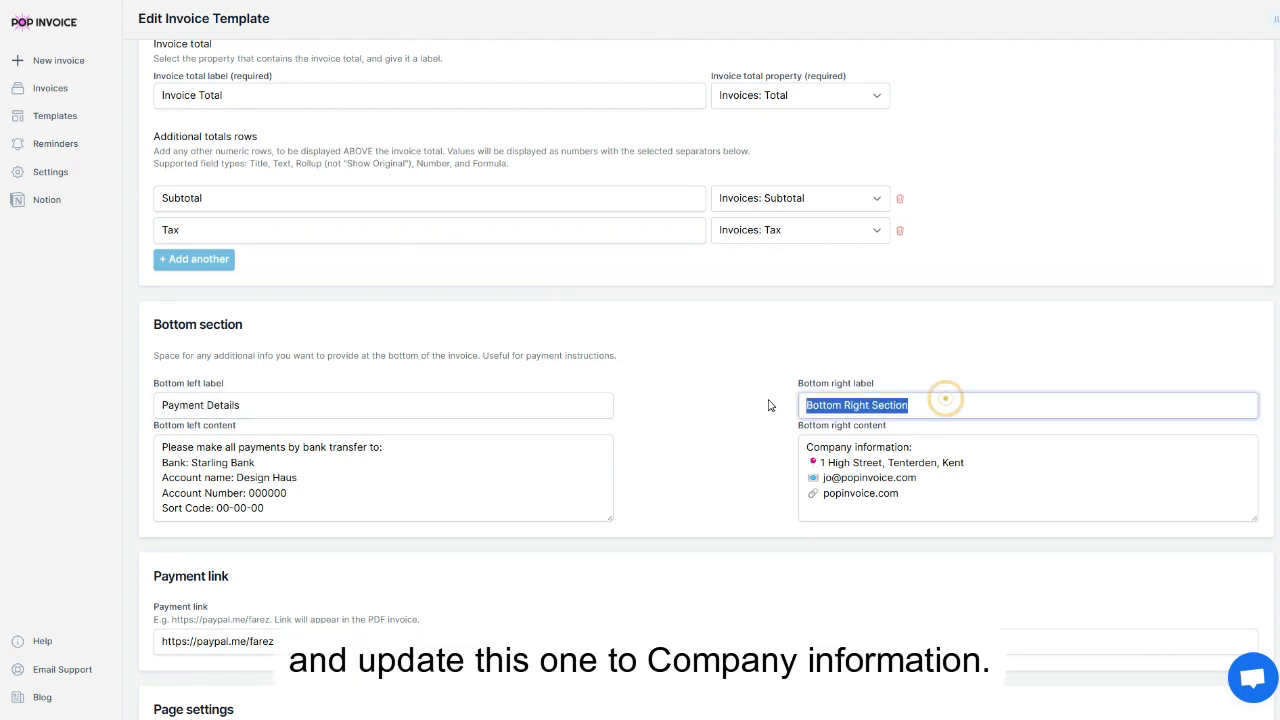
{"action": "type", "text": "Company information"}
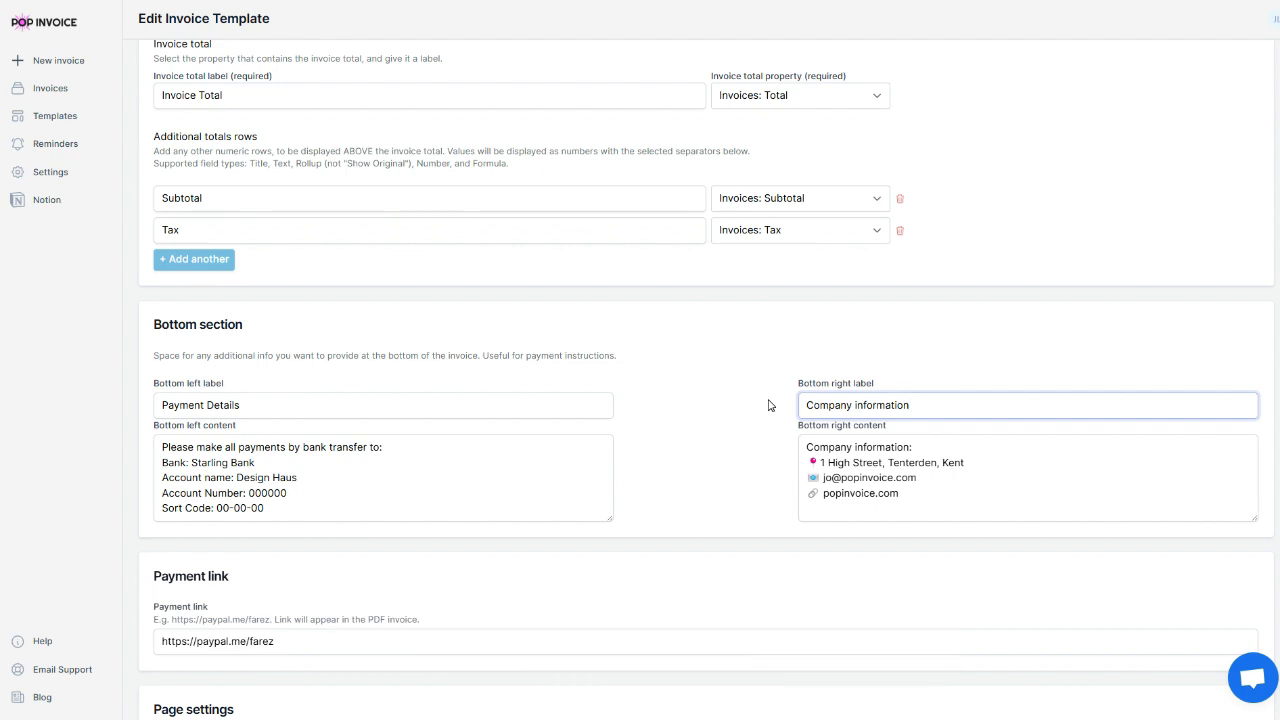
{"action": "scroll", "coordinate": [769, 405], "scroll_direction": "down", "scroll_amount": 3}
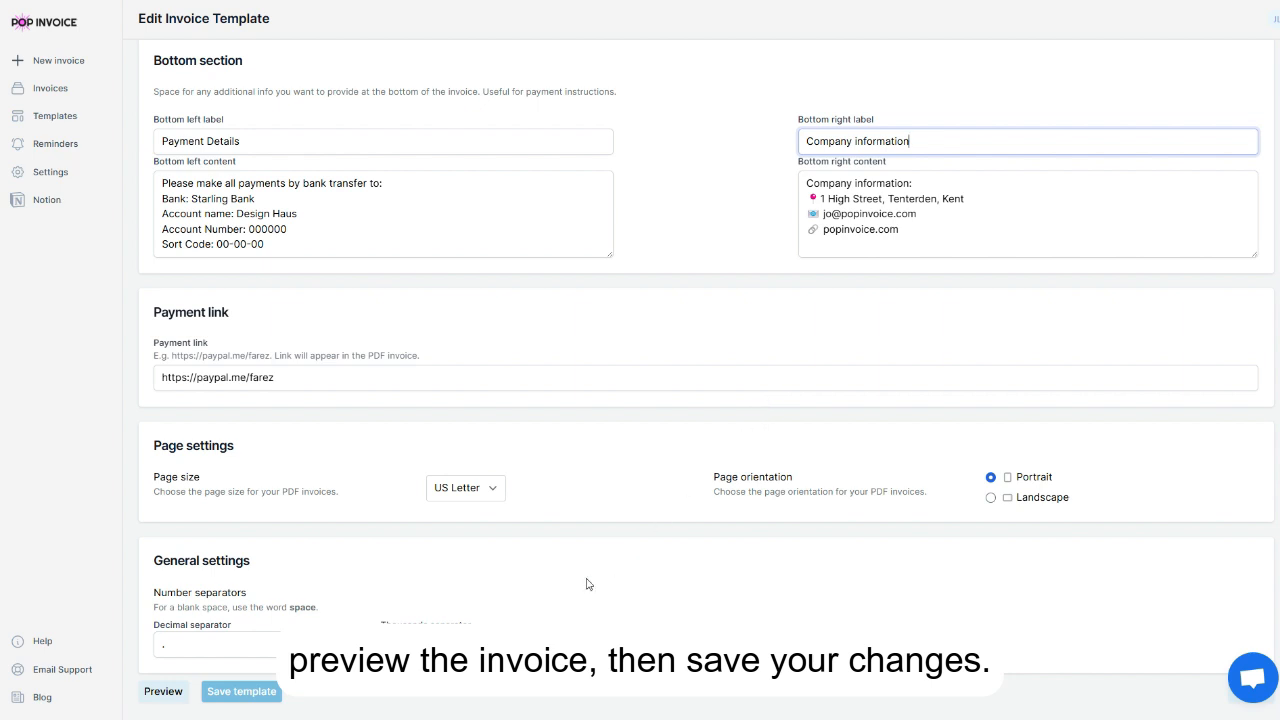
{"action": "left_click", "coordinate": [248, 697]}
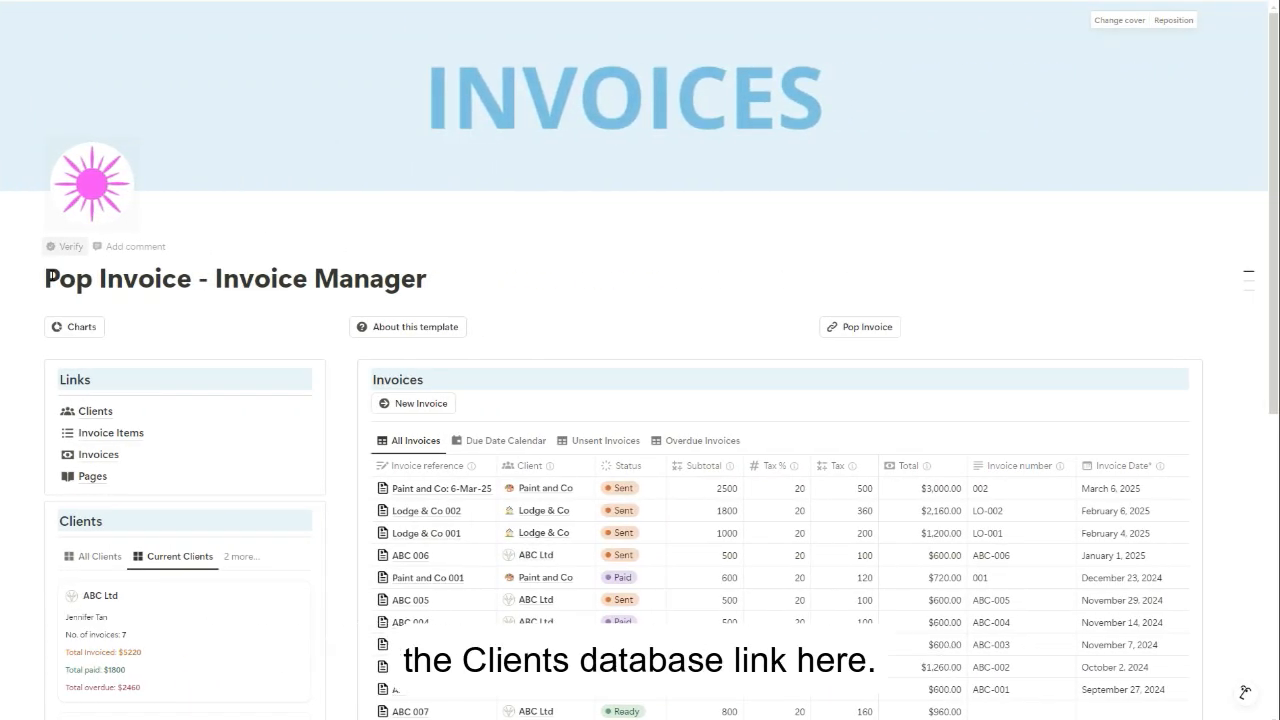
- In the Notion Clients database, set Store 1's next invoice number to 1 and its invoice number prefix to "ST-"
{"action": "left_click", "coordinate": [96, 411]}
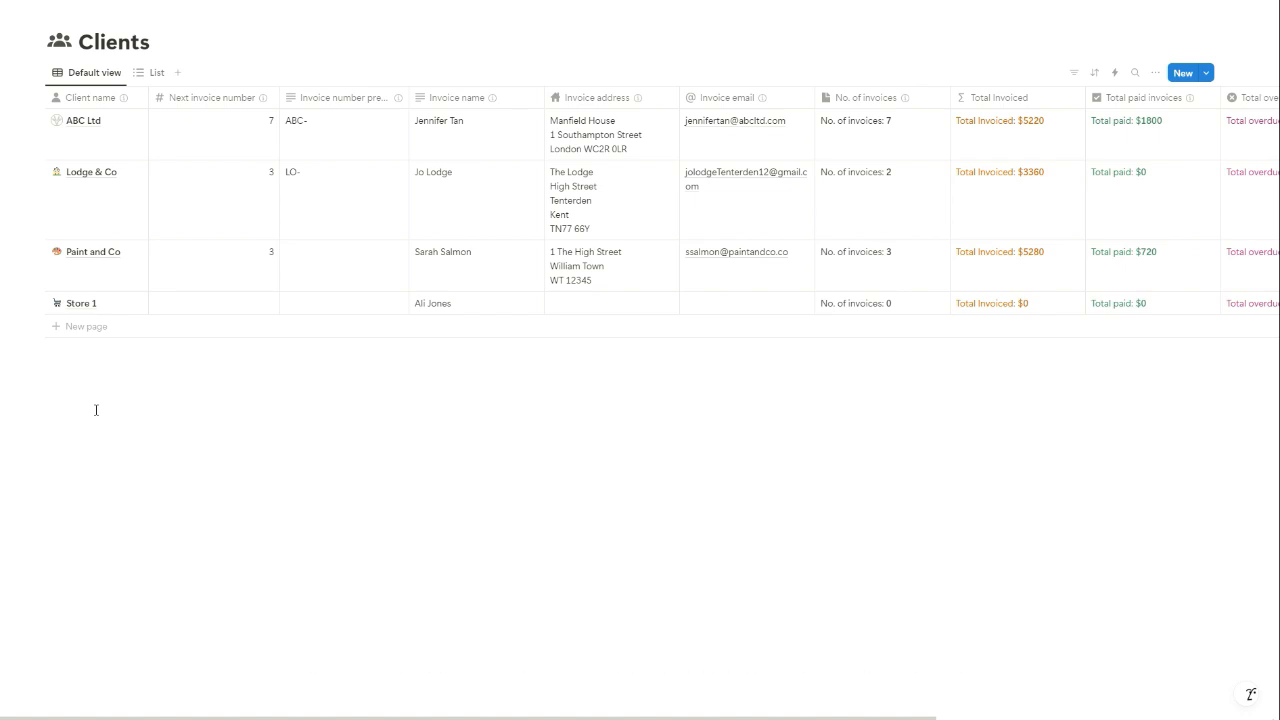
{"action": "left_click", "coordinate": [258, 303]}
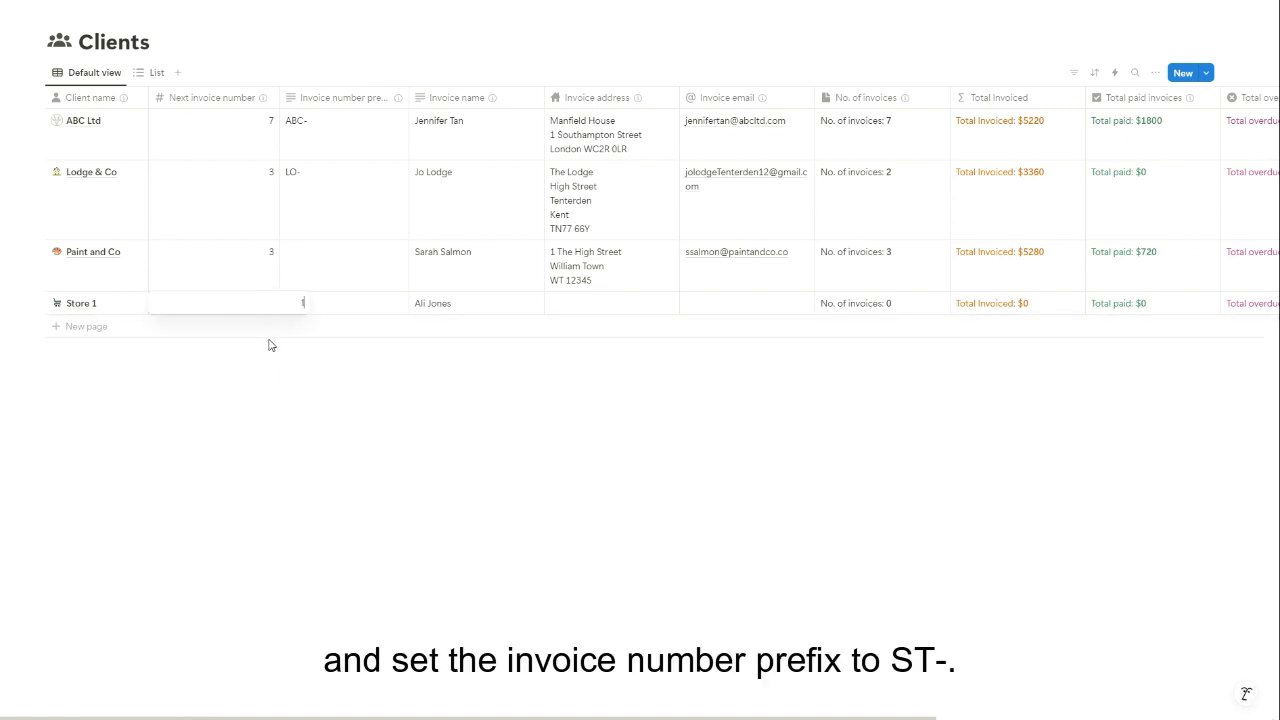
{"action": "type", "text": "1"}
{"action": "key", "text": "Tab"}
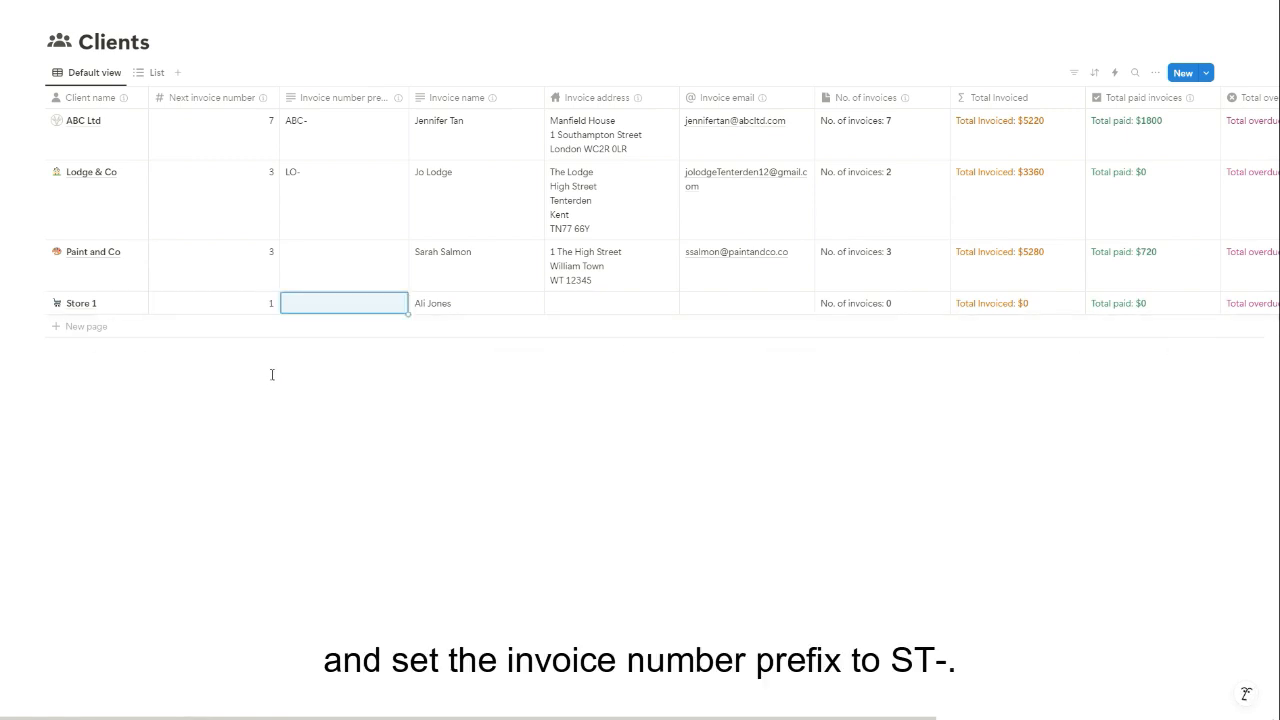
{"action": "type", "text": "ST-"}
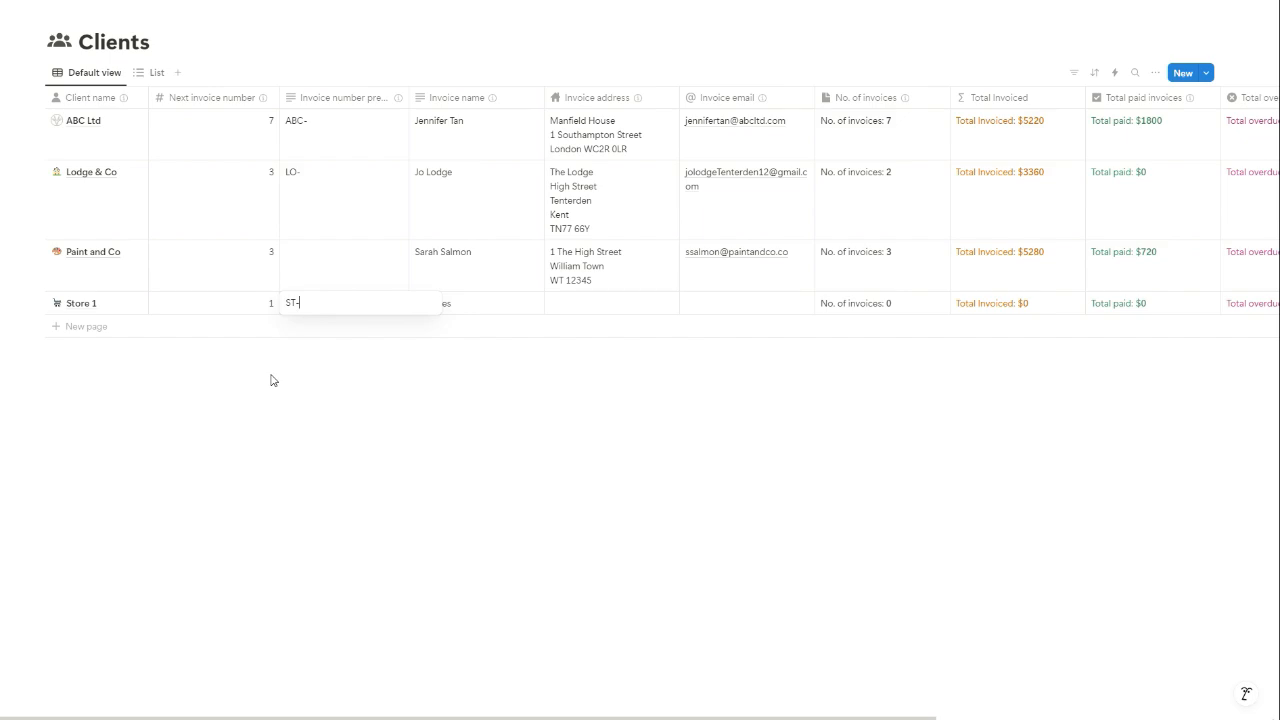
{"action": "left_click", "coordinate": [269, 372]}
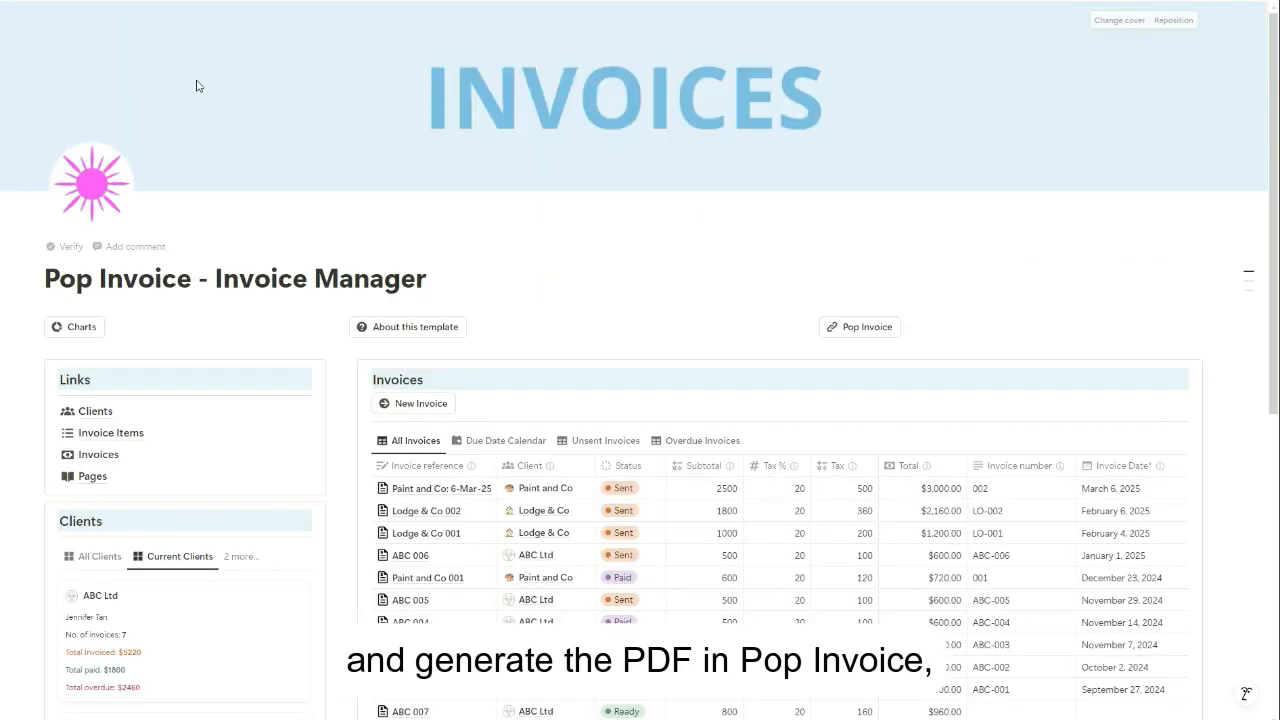
- Change the ABC 007 invoice's client to Store 1 in Notion, and create and save that invoice in Pop Invoice
{"action": "scroll", "coordinate": [569, 456], "scroll_direction": "down", "scroll_amount": 2}
{"action": "left_click", "coordinate": [515, 515]}
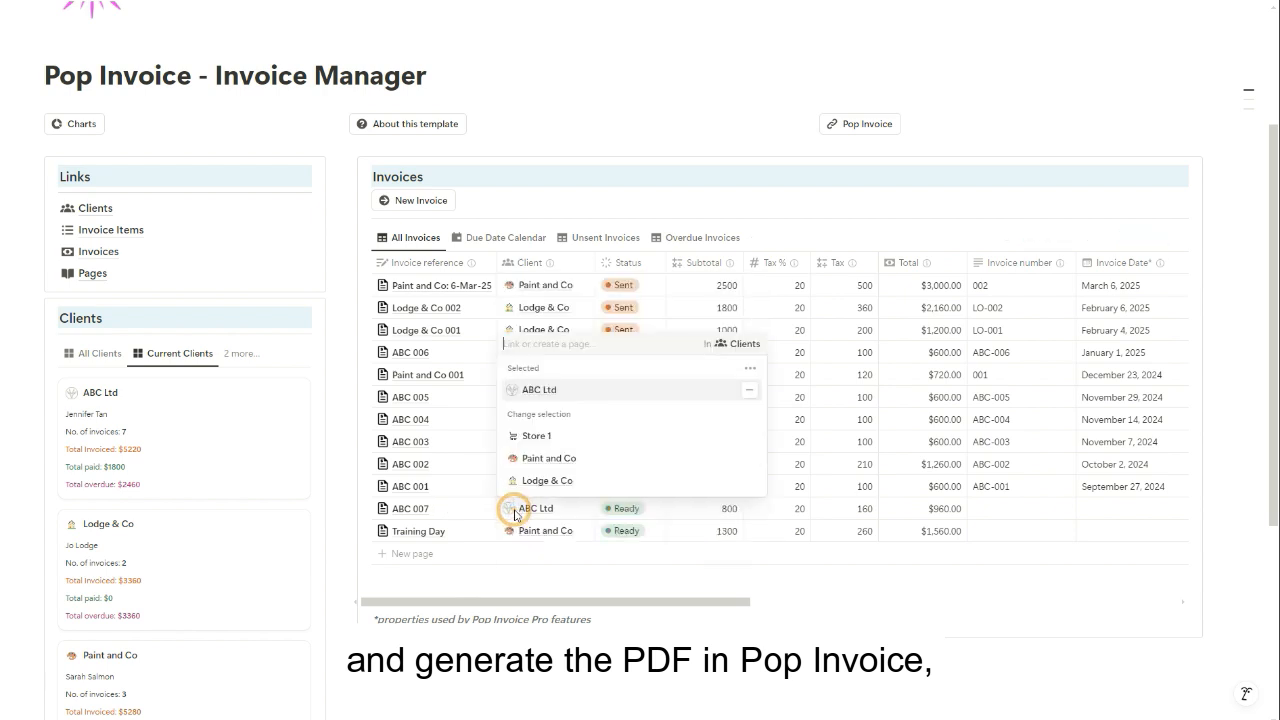
{"action": "left_click", "coordinate": [540, 430]}
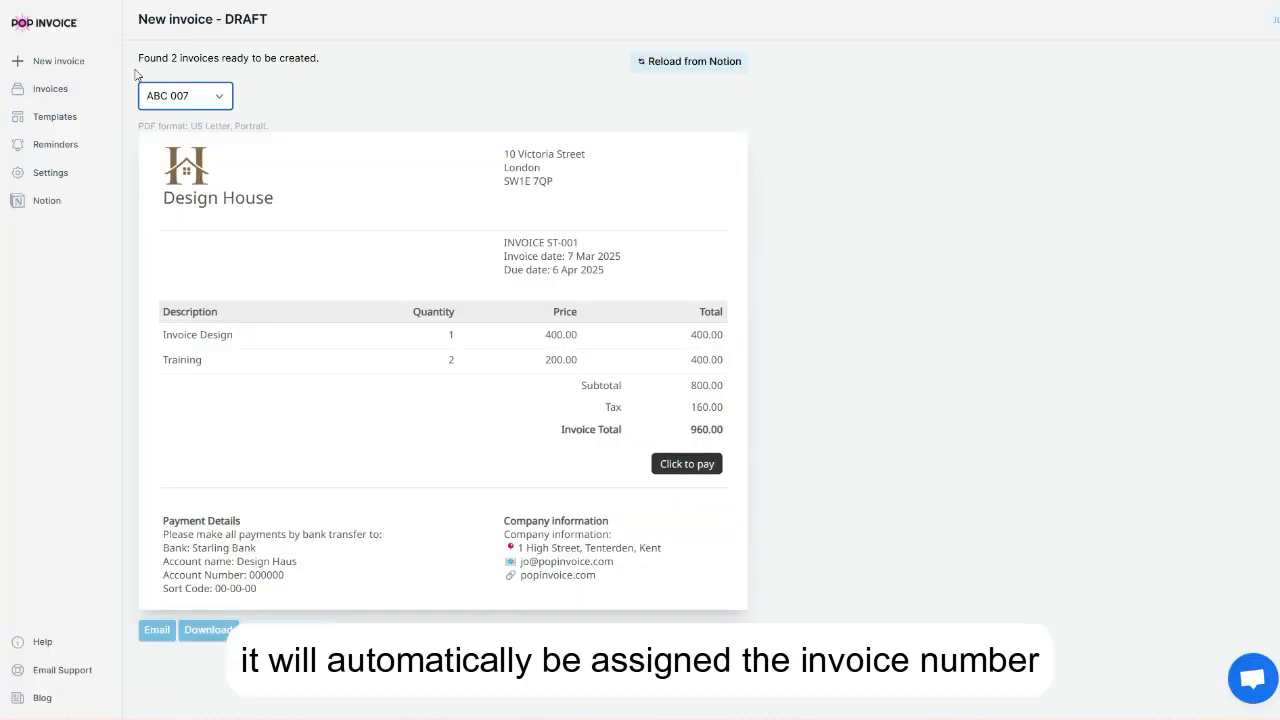
{"action": "left_click", "coordinate": [258, 632]}
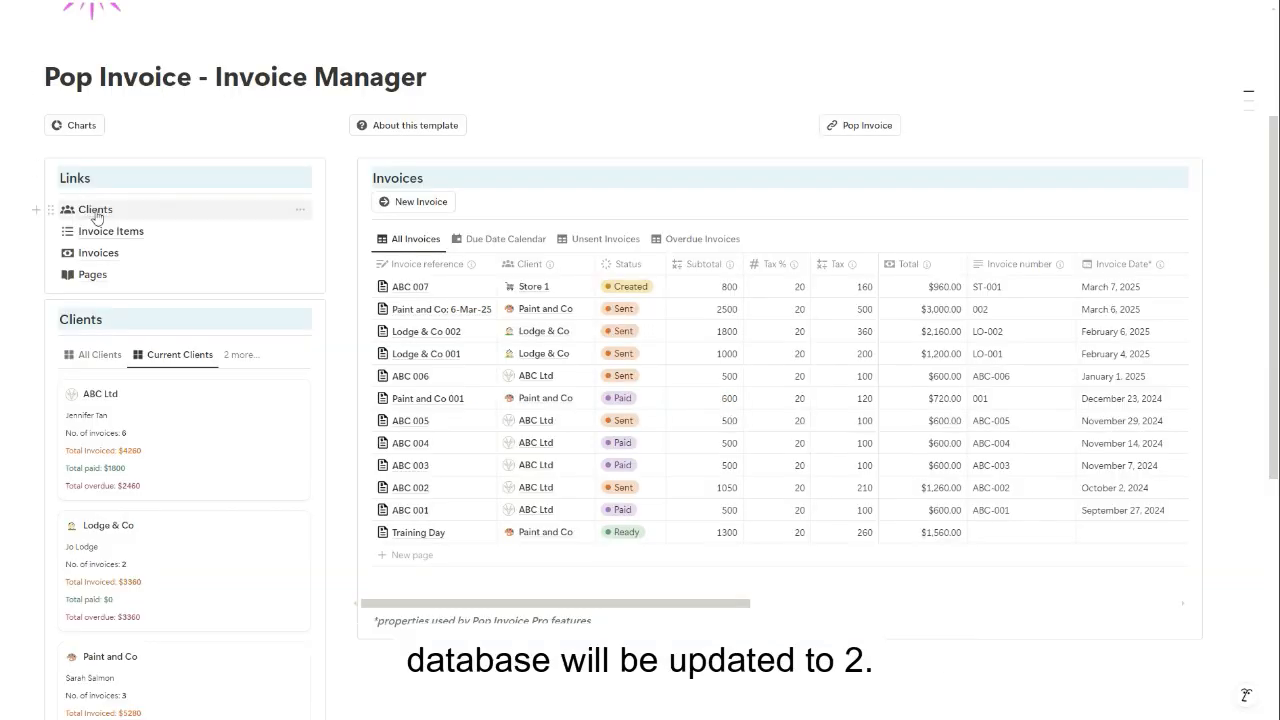
- Open the Clients database from the Notion Invoice Manager to check Store 1's next invoice number
{"action": "left_click", "coordinate": [92, 210]}
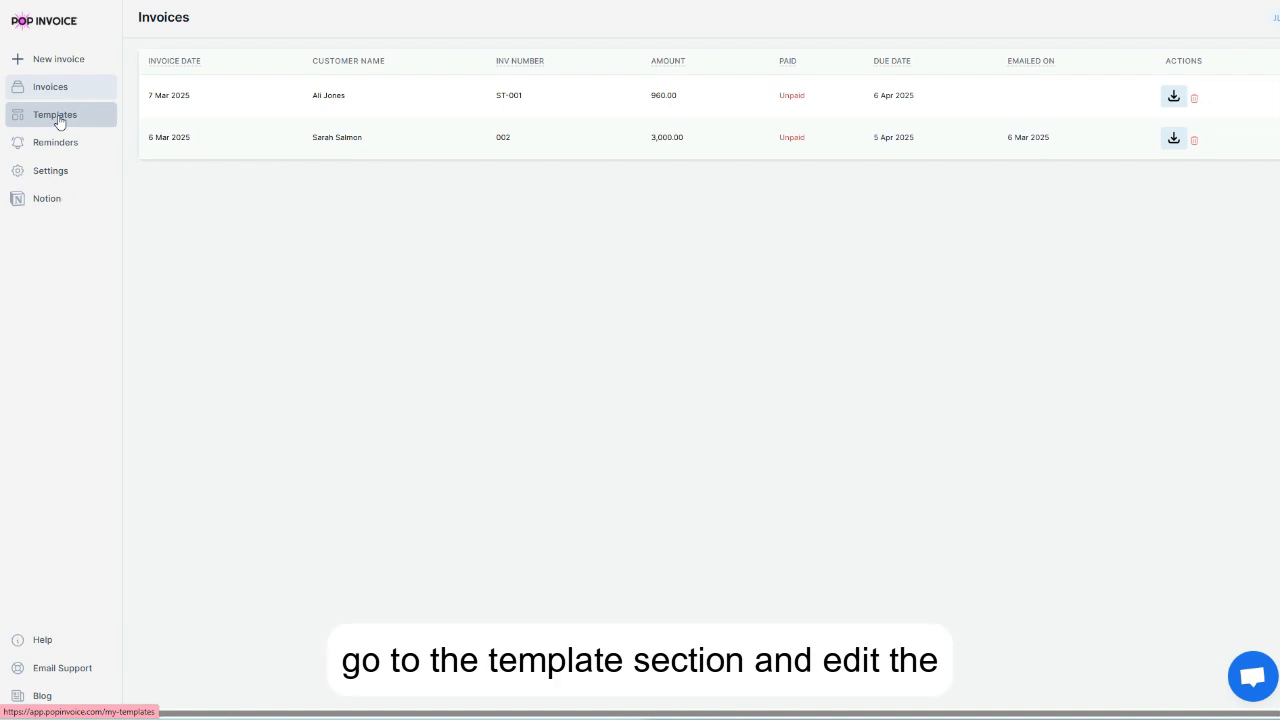
- In Pop Invoice, set the Standard invoice template's number of days until payment is due to 7, and save the template
{"action": "left_click", "coordinate": [58, 120]}
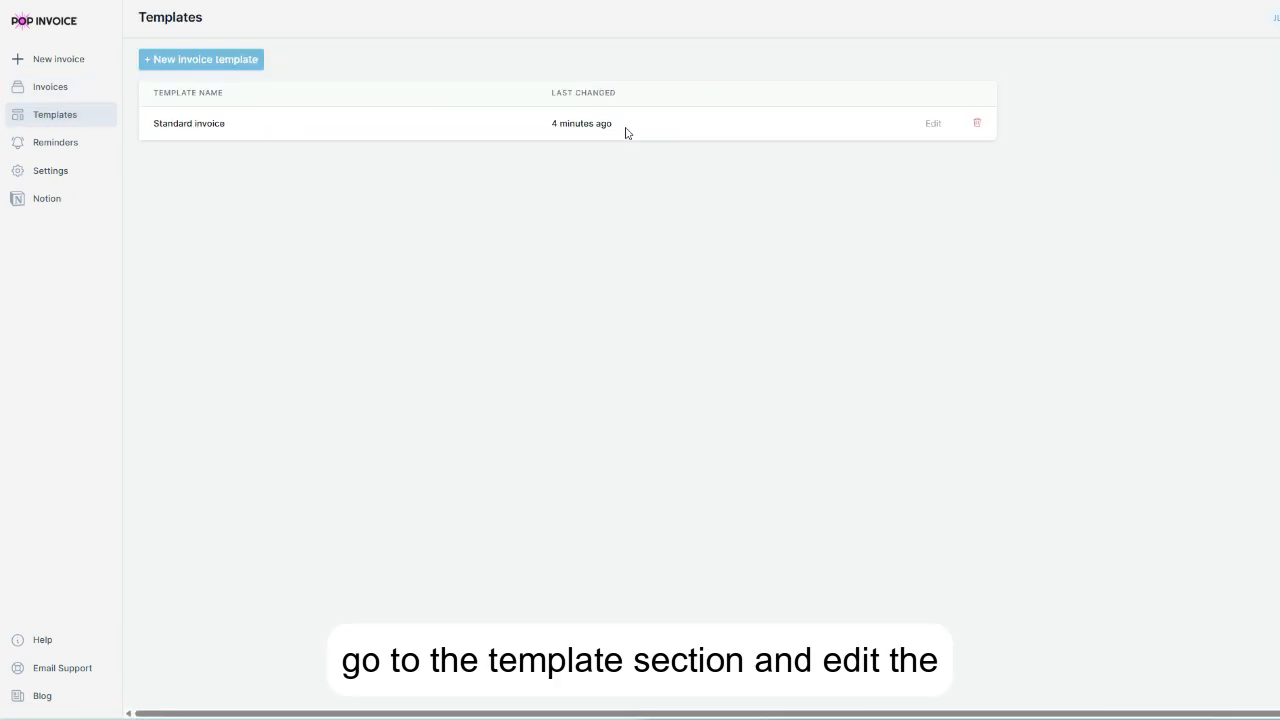
{"action": "left_click", "coordinate": [934, 124]}
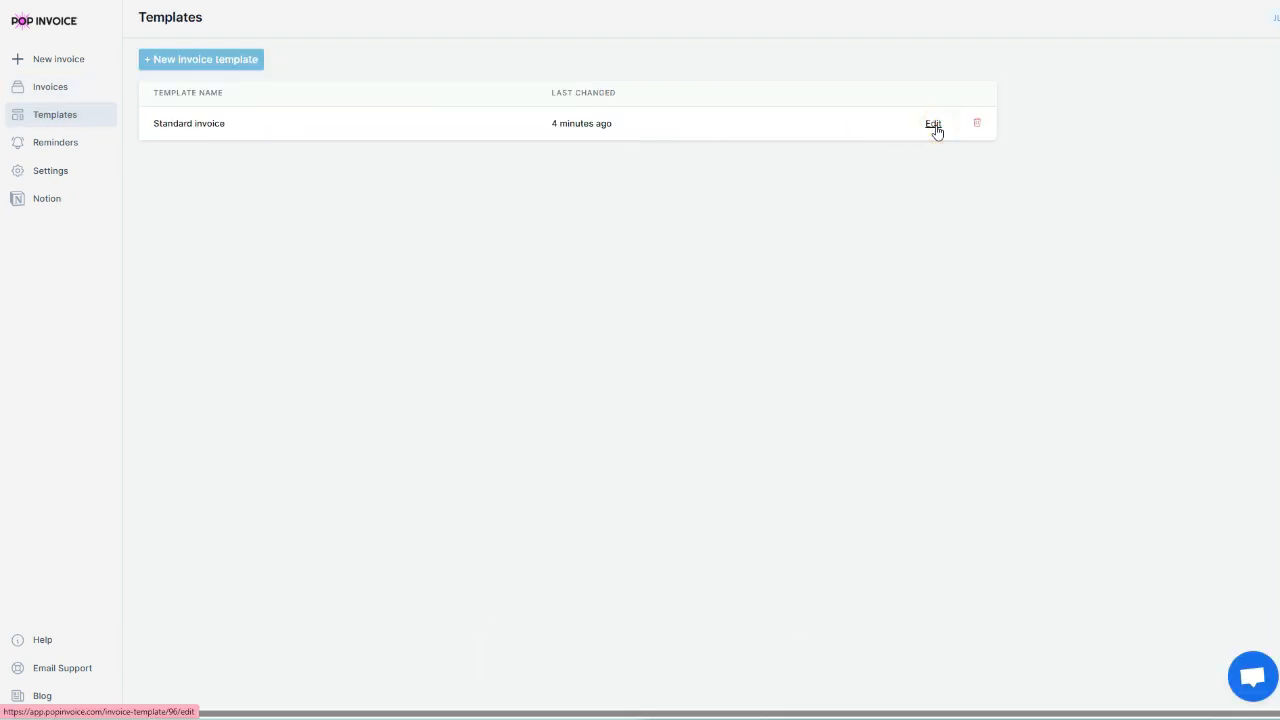
{"action": "scroll", "coordinate": [932, 136], "scroll_direction": "down", "scroll_amount": 1}
{"action": "scroll", "coordinate": [932, 136], "scroll_direction": "down", "scroll_amount": 5}
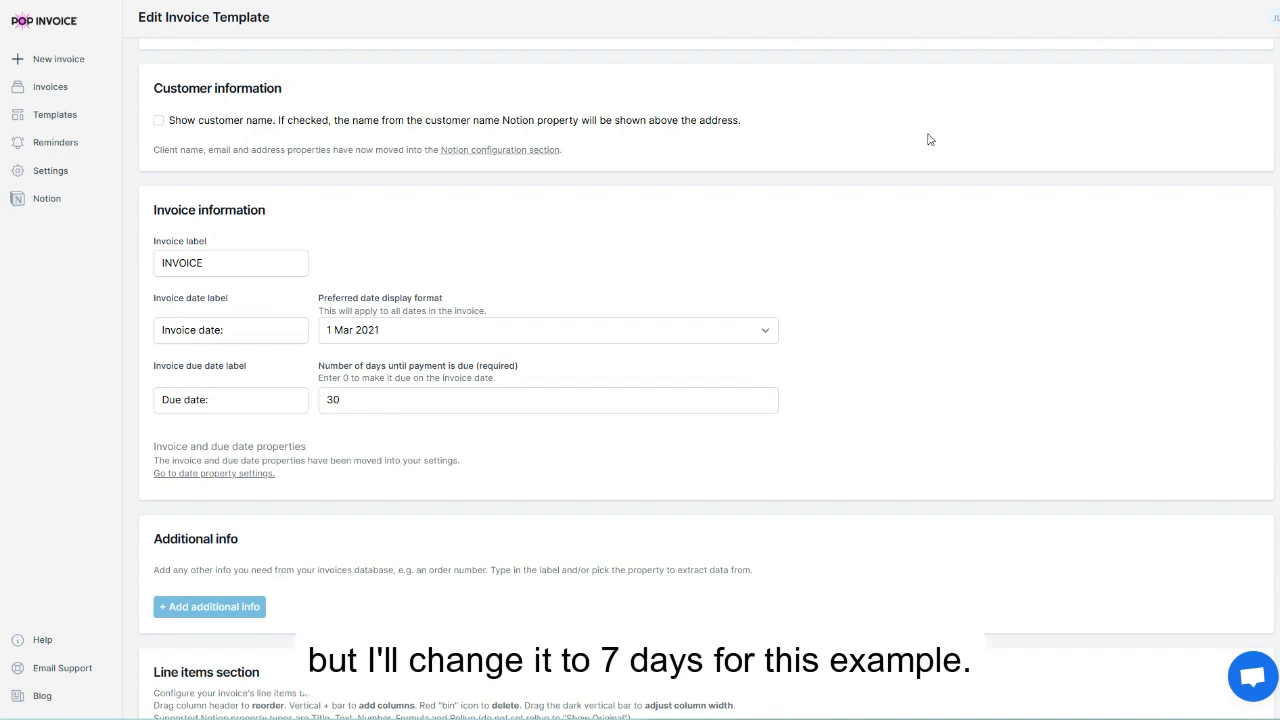
{"action": "double_click", "coordinate": [333, 400]}
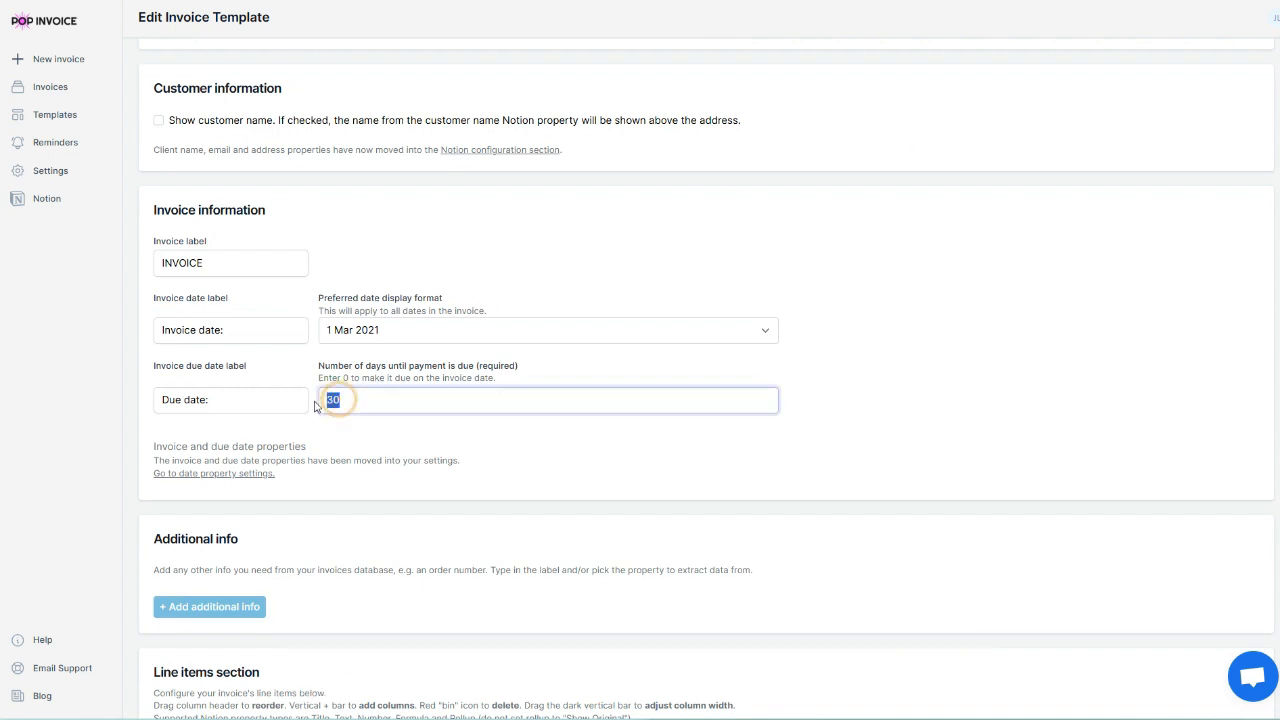
{"action": "type", "text": "7"}
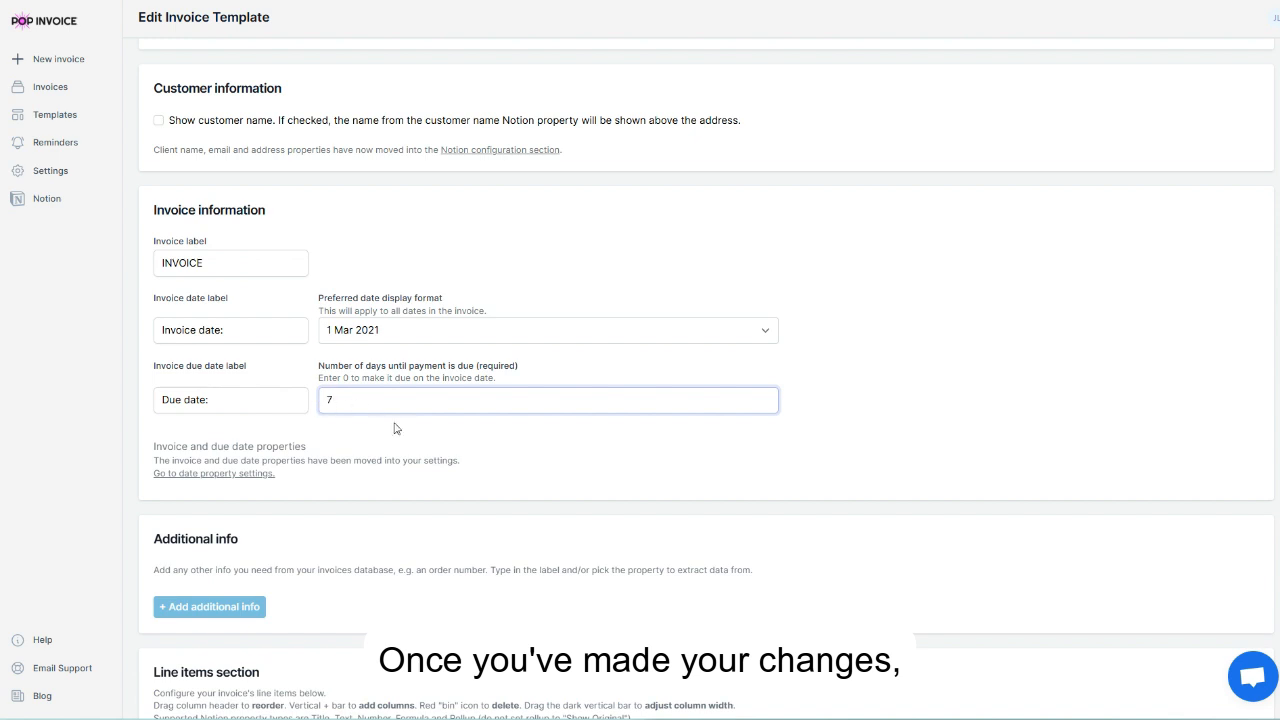
{"action": "scroll", "coordinate": [415, 443], "scroll_direction": "up", "scroll_amount": 1}
{"action": "scroll", "coordinate": [415, 443], "scroll_direction": "up", "scroll_amount": 5}
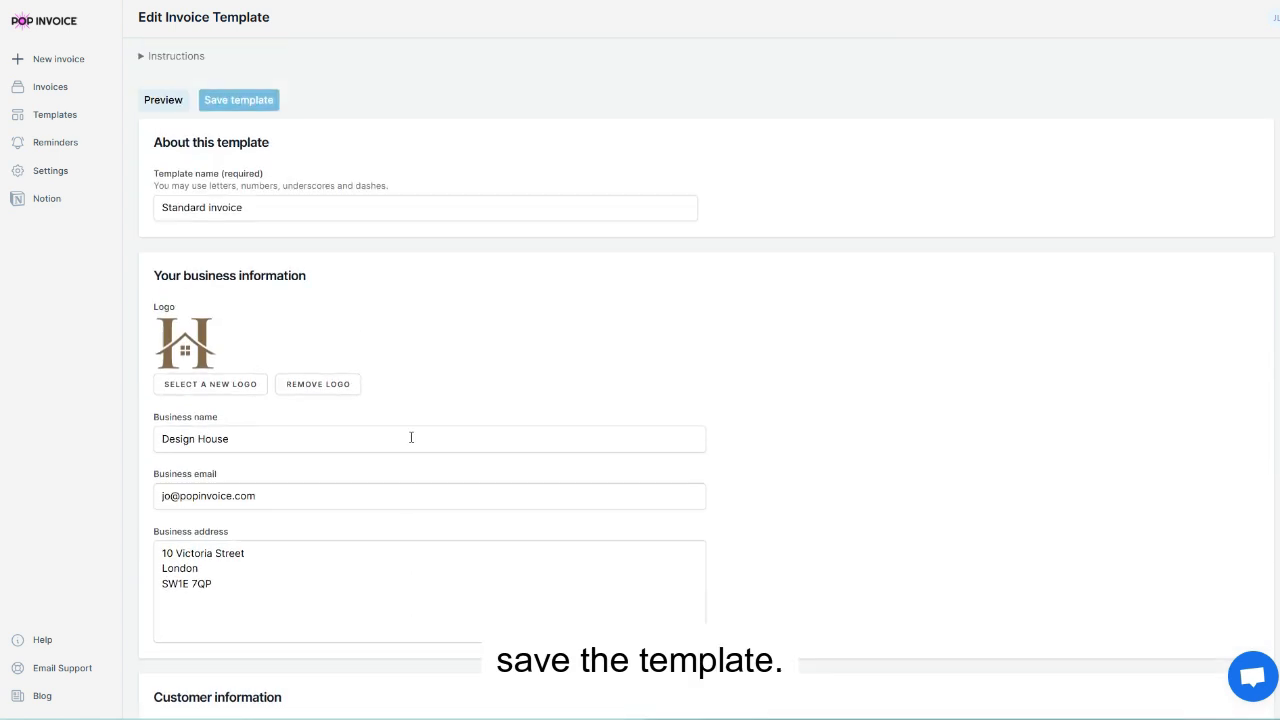
{"action": "left_click", "coordinate": [230, 100]}
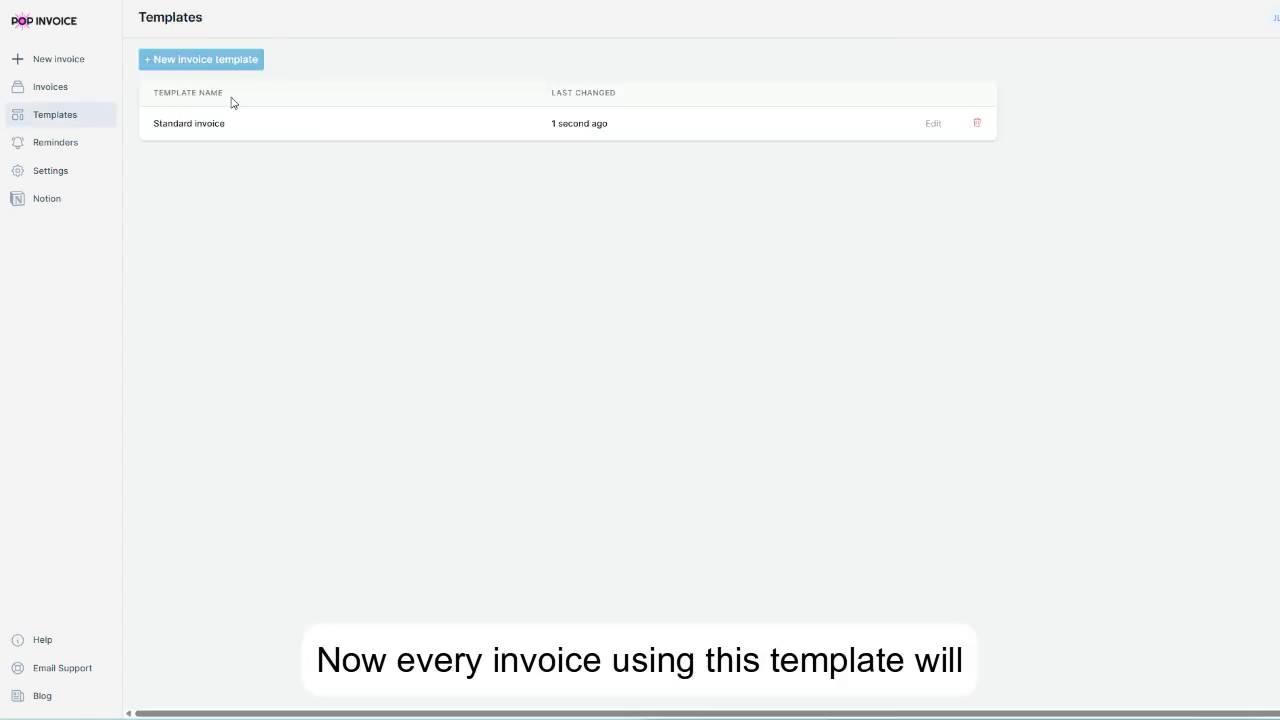